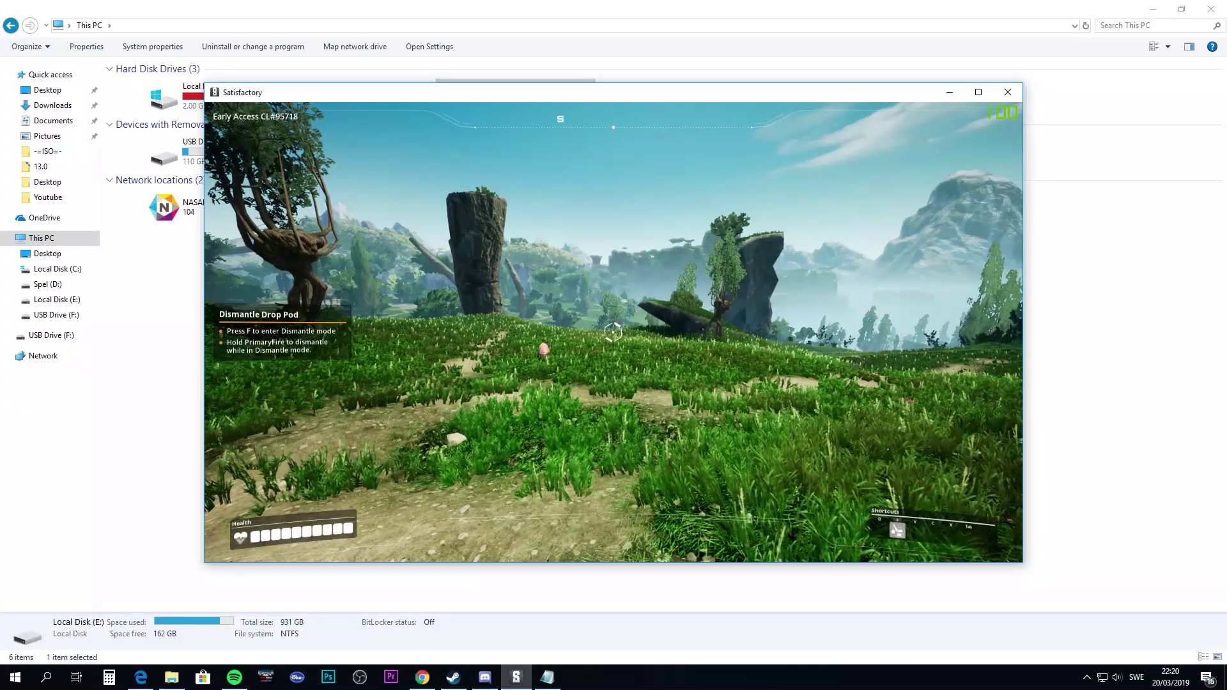
Step: Switch from the Satisfactory game to Windows, find the Power & sleep settings by searching "power", and open the additional power settings
{"action": "key", "text": "w"}
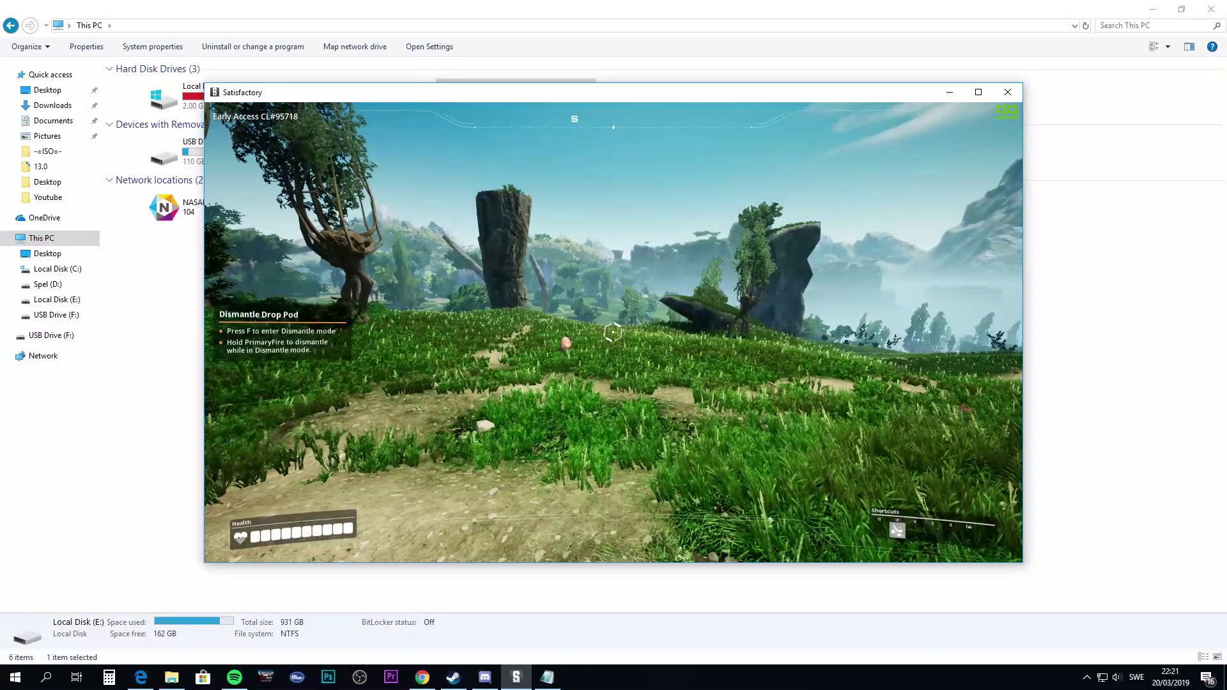
{"action": "key", "text": "alt+Tab"}
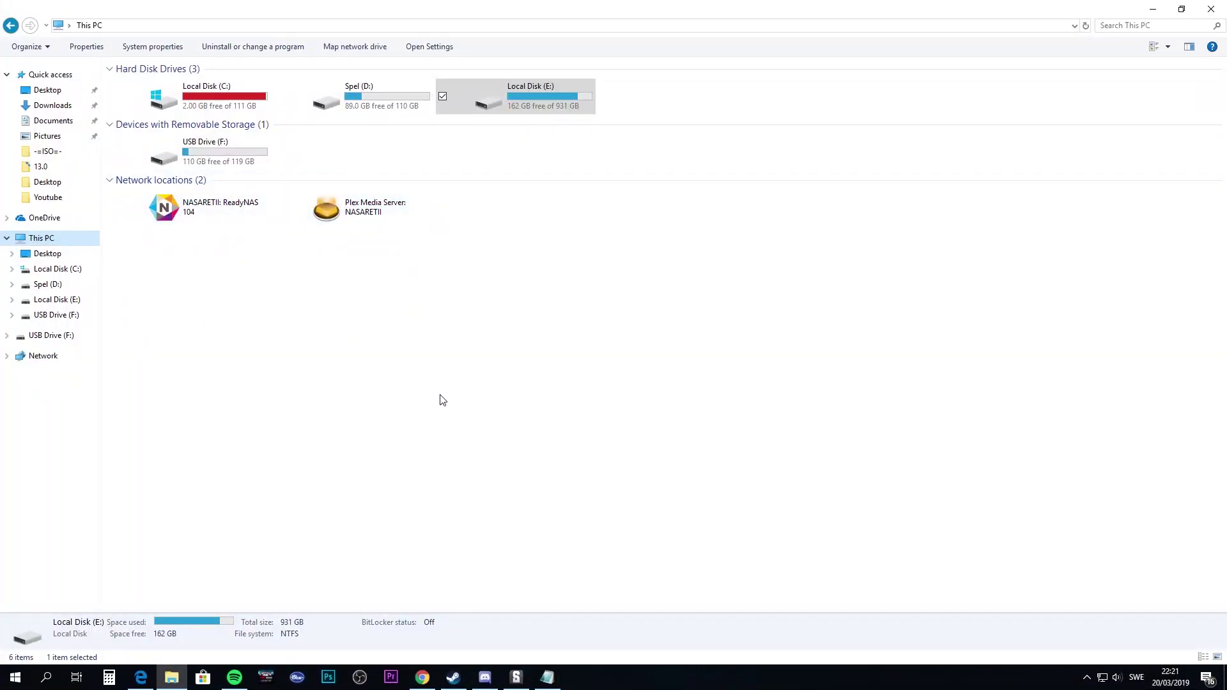
{"action": "left_click", "coordinate": [439, 412]}
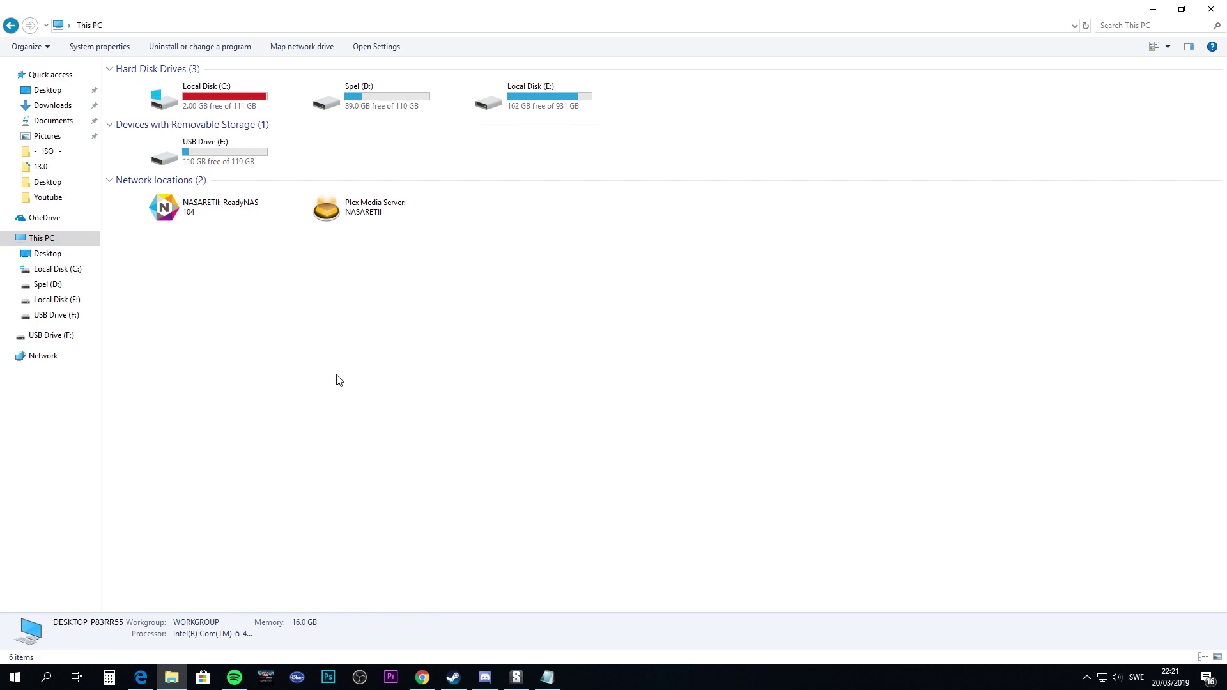
{"action": "left_click", "coordinate": [46, 677]}
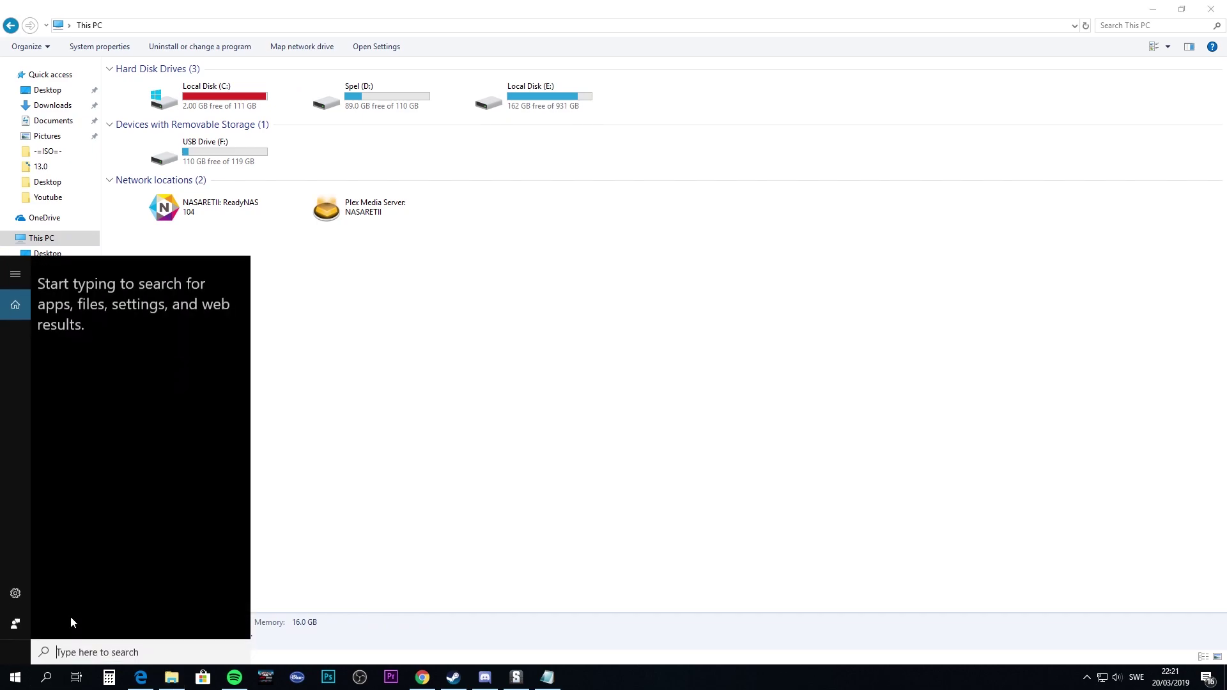
{"action": "type", "text": "power"}
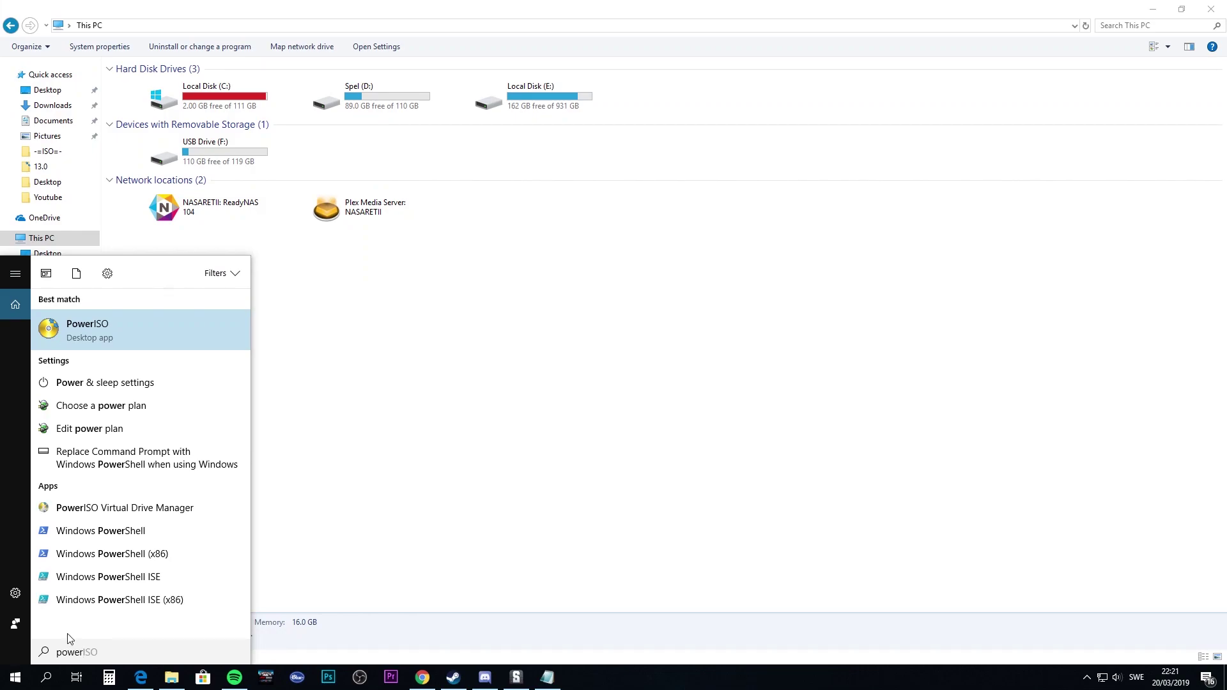
{"action": "left_click", "coordinate": [102, 382]}
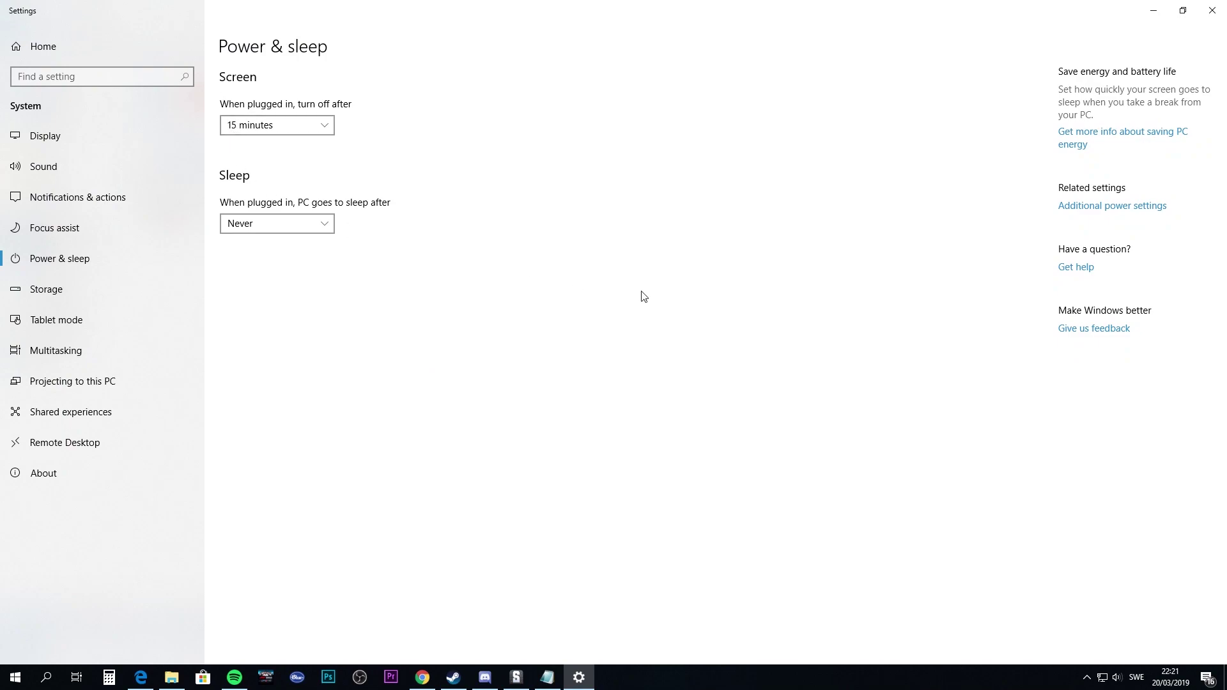
{"action": "left_click", "coordinate": [1093, 207]}
{"action": "left_click_drag", "start_coordinate": [635, 8], "coordinate": [568, 193]}
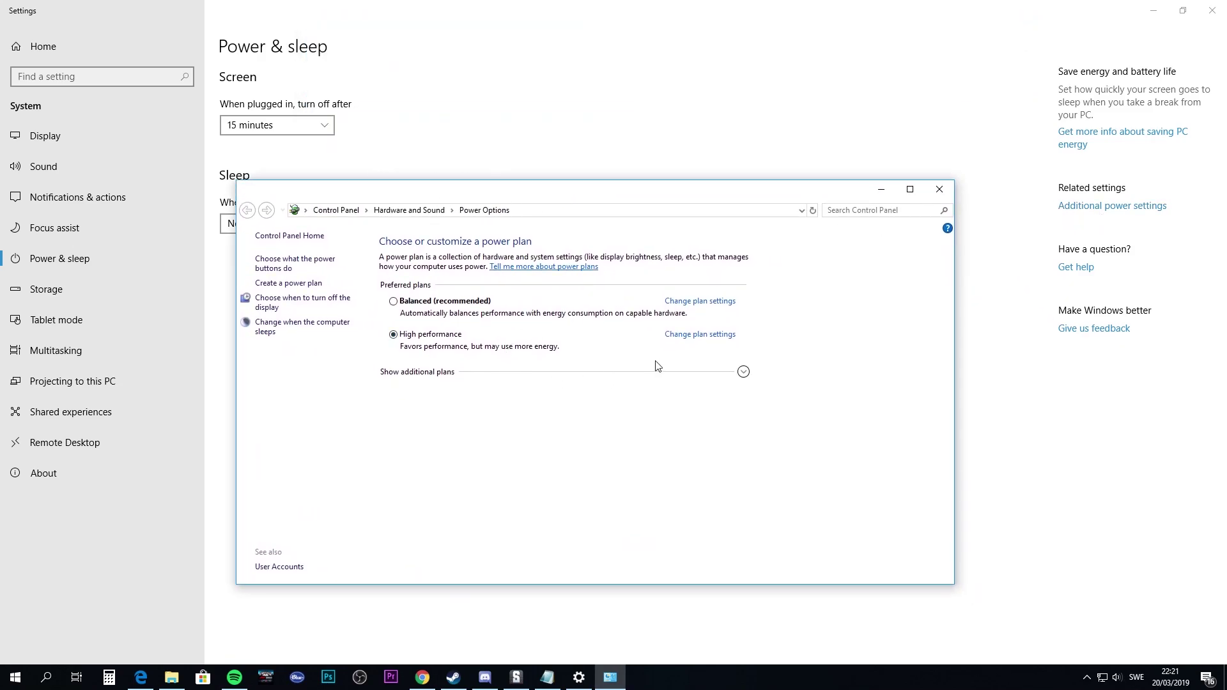
Step: Review the preferred and additional power plans, and close Power Options and Settings
{"action": "left_click", "coordinate": [743, 372]}
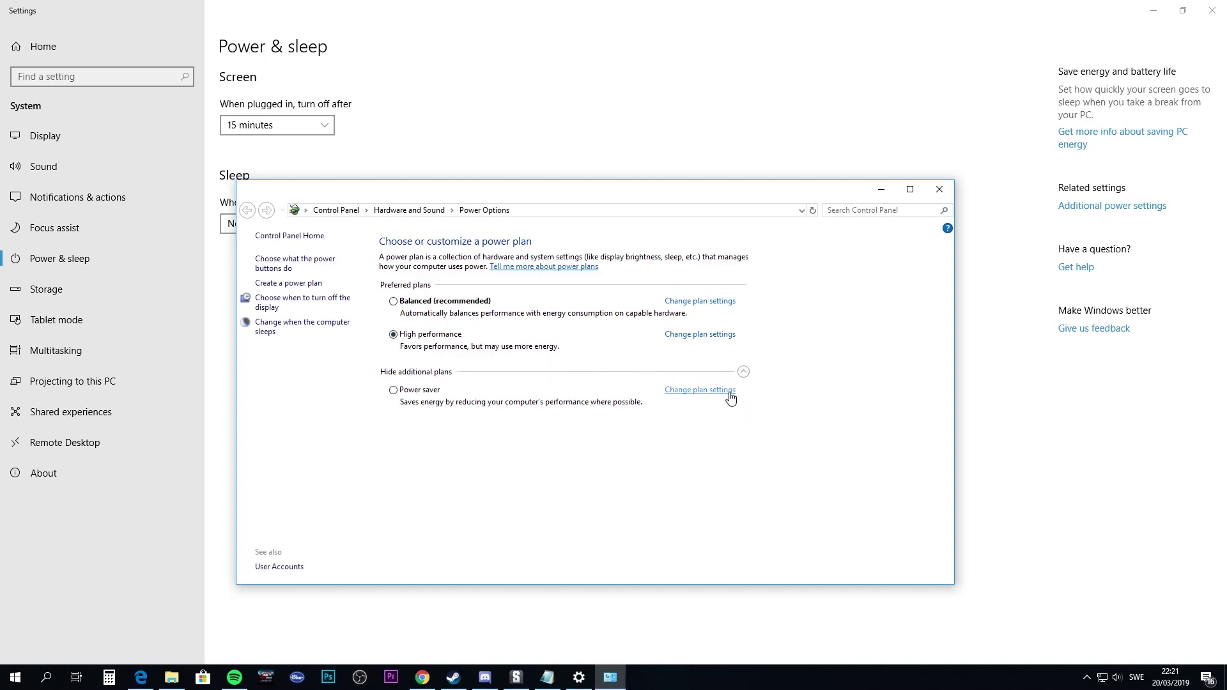
{"action": "left_click", "coordinate": [742, 372]}
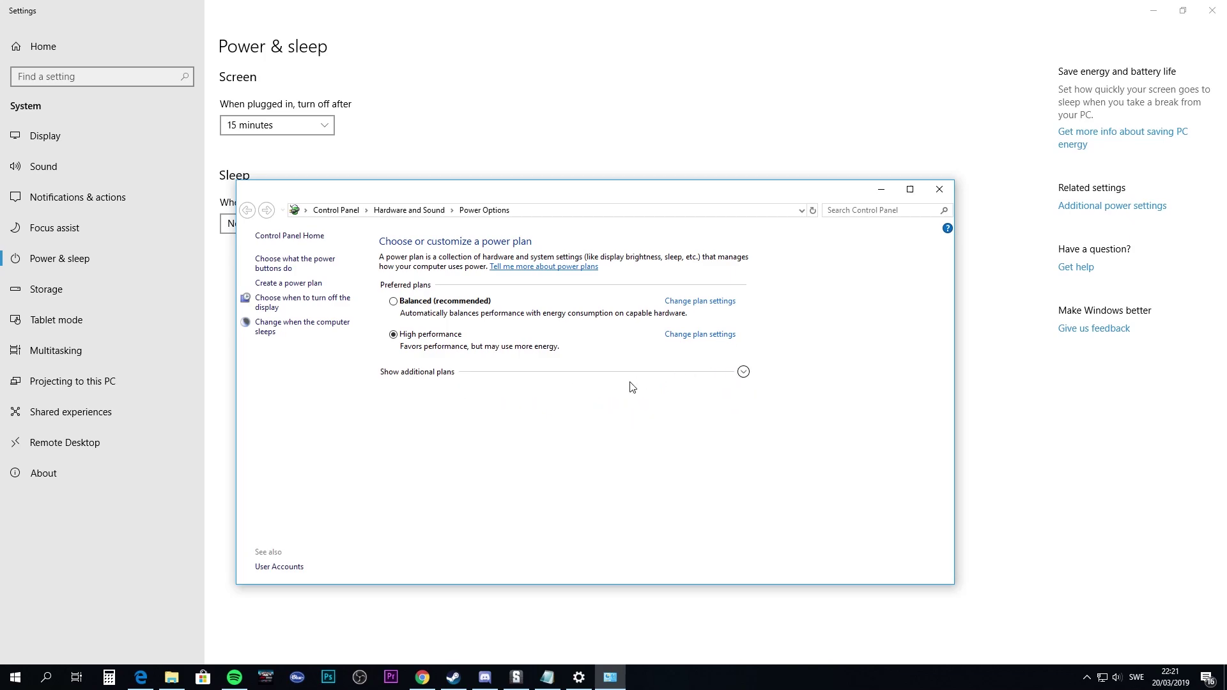
{"action": "left_click", "coordinate": [742, 372]}
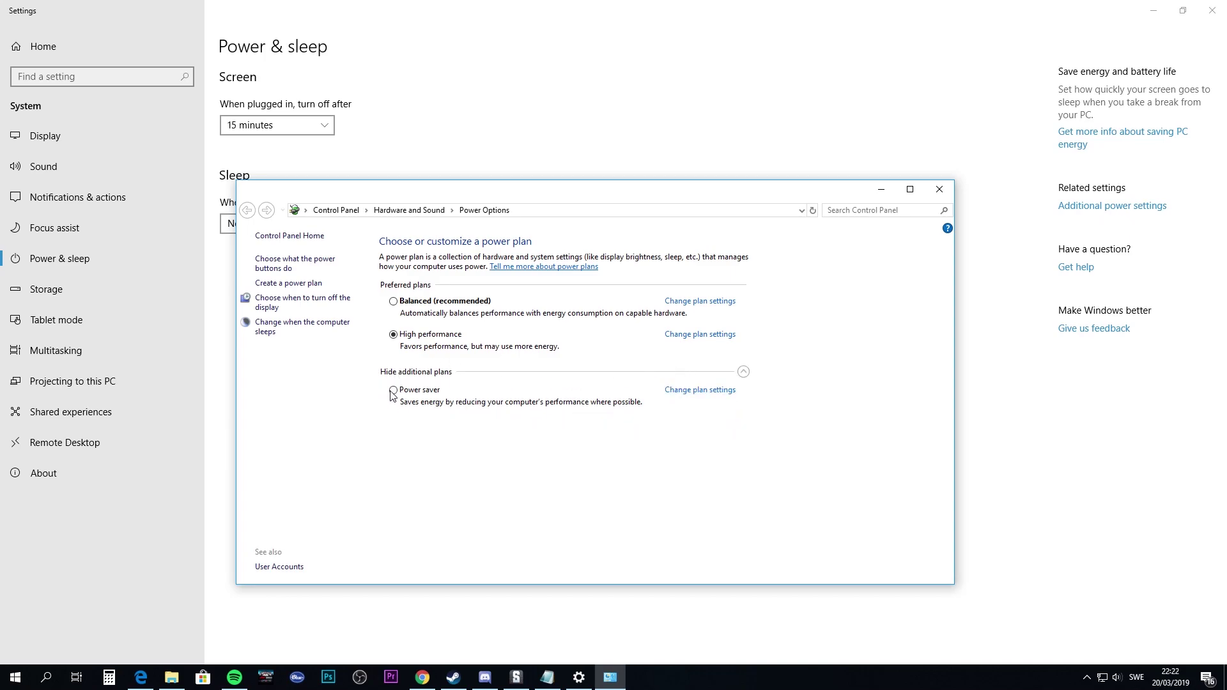
{"action": "left_click", "coordinate": [743, 372]}
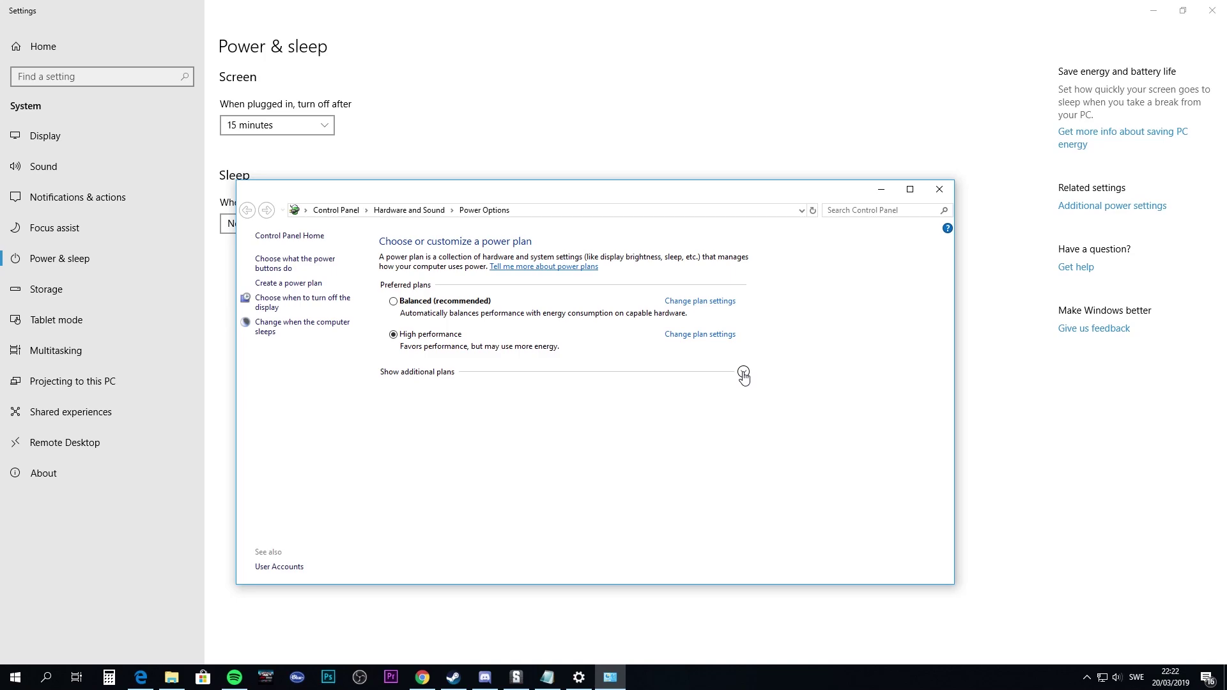
{"action": "left_click", "coordinate": [743, 372]}
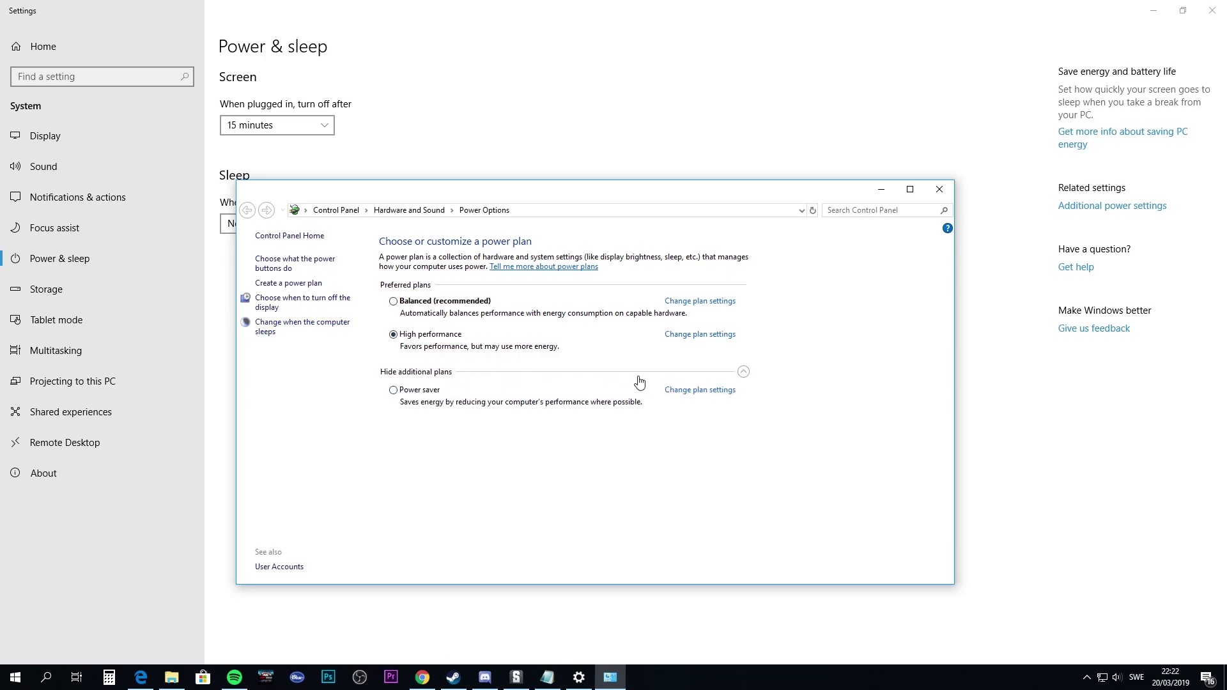
{"action": "left_click", "coordinate": [940, 190]}
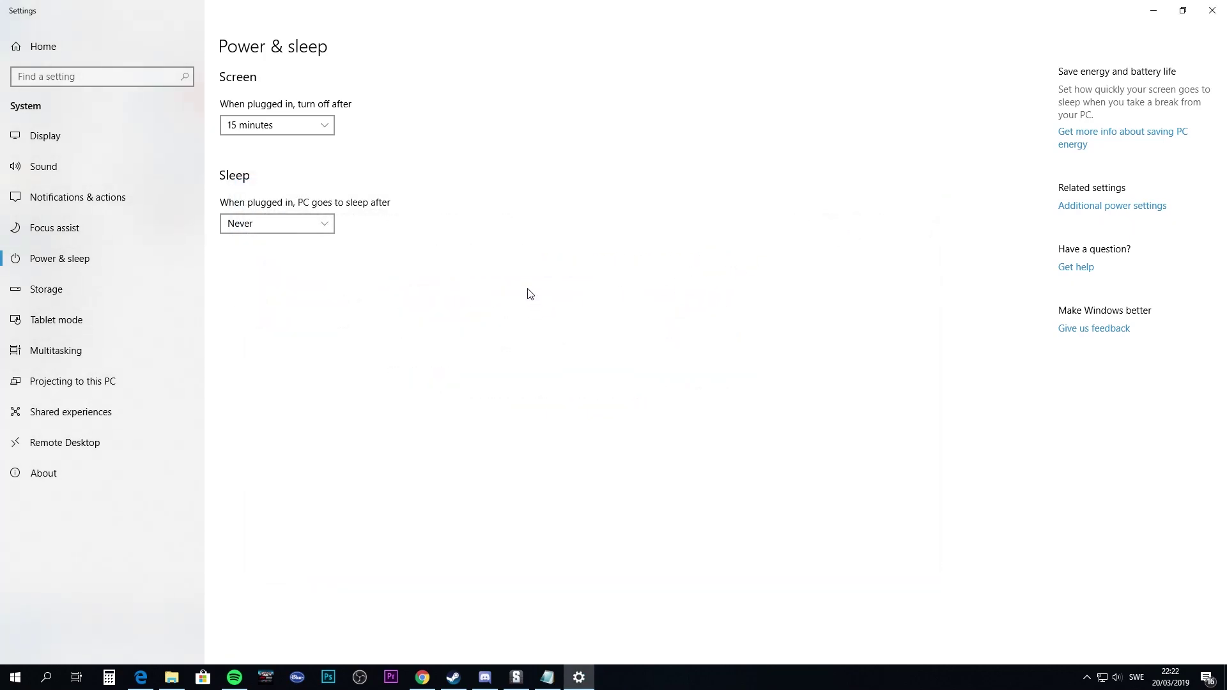
{"action": "left_click", "coordinate": [1212, 10]}
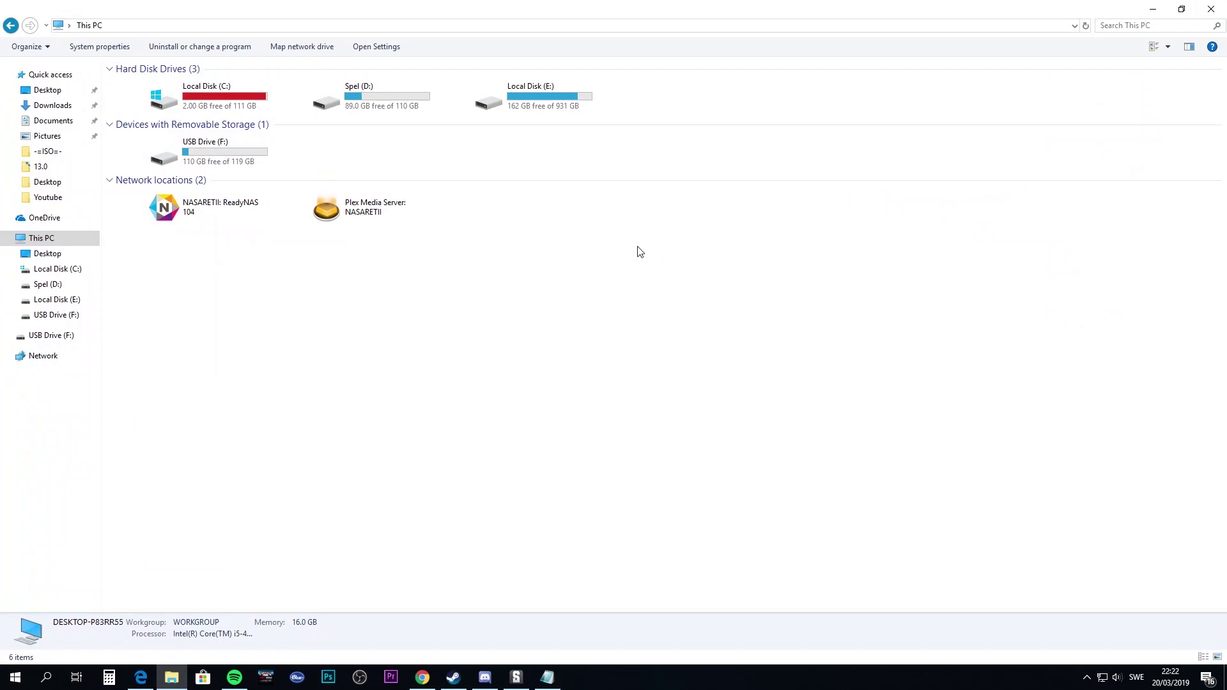
Step: Open the Performance Options from the advanced system settings in This PC's properties
{"action": "right_click", "coordinate": [33, 239]}
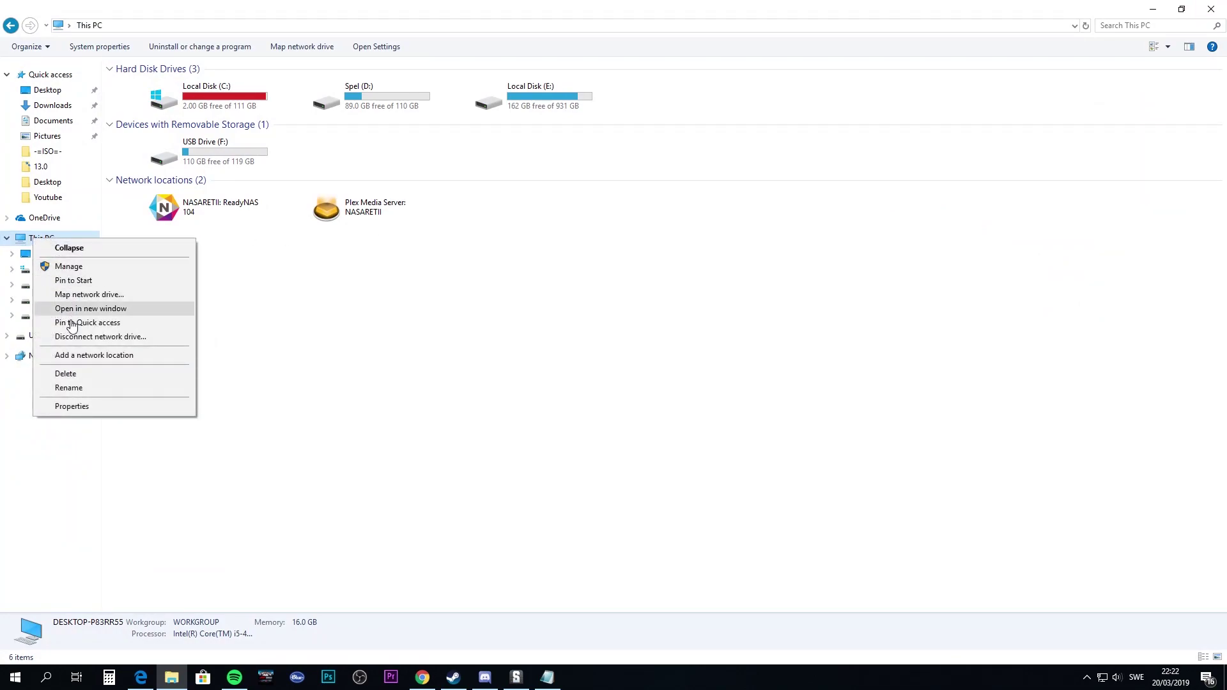
{"action": "left_click", "coordinate": [72, 407]}
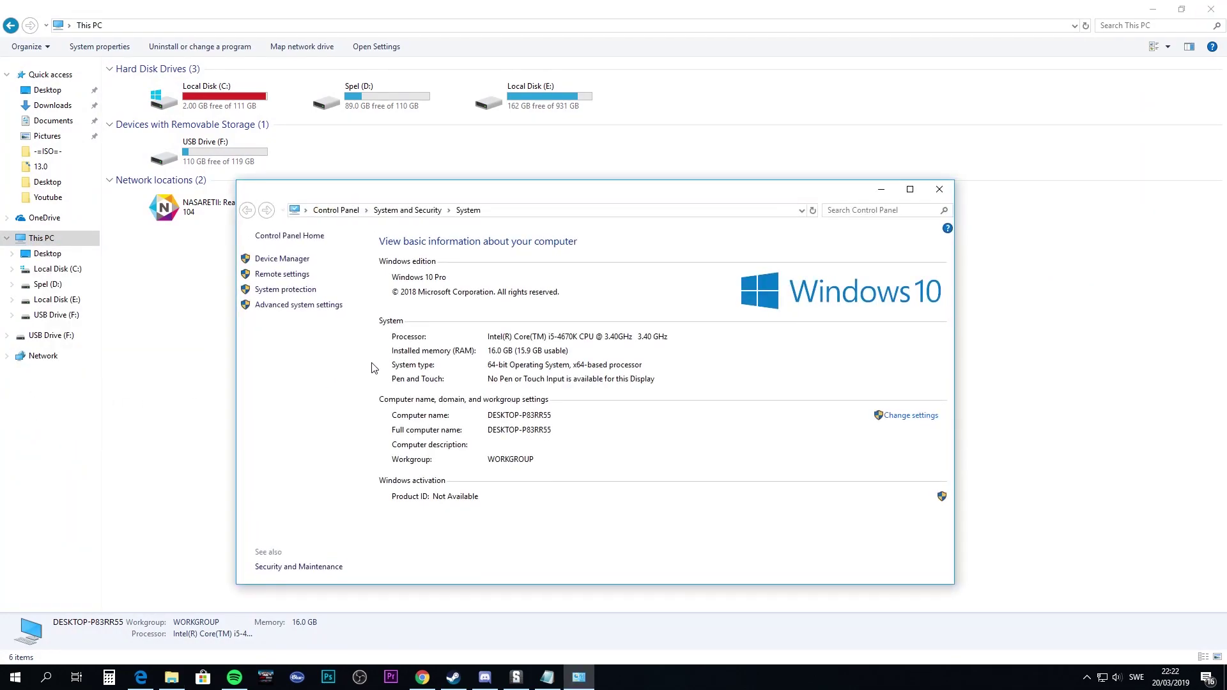
{"action": "left_click", "coordinate": [309, 307]}
{"action": "left_click_drag", "start_coordinate": [295, 162], "coordinate": [360, 185]}
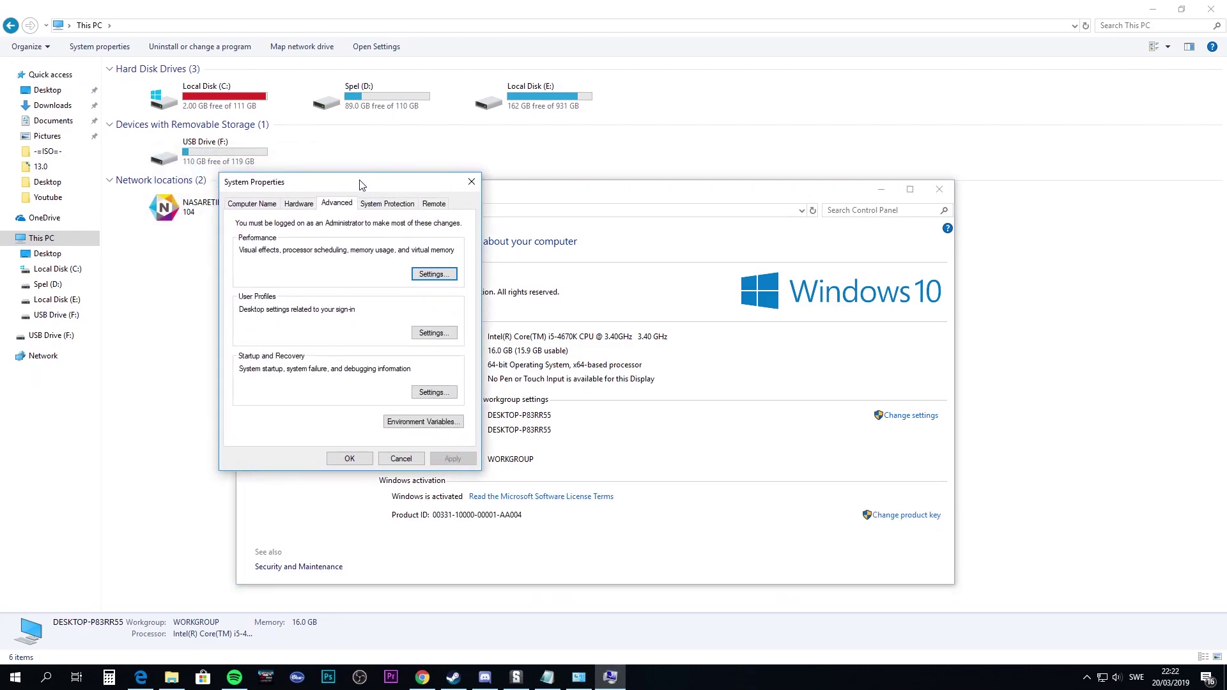
{"action": "left_click", "coordinate": [439, 278]}
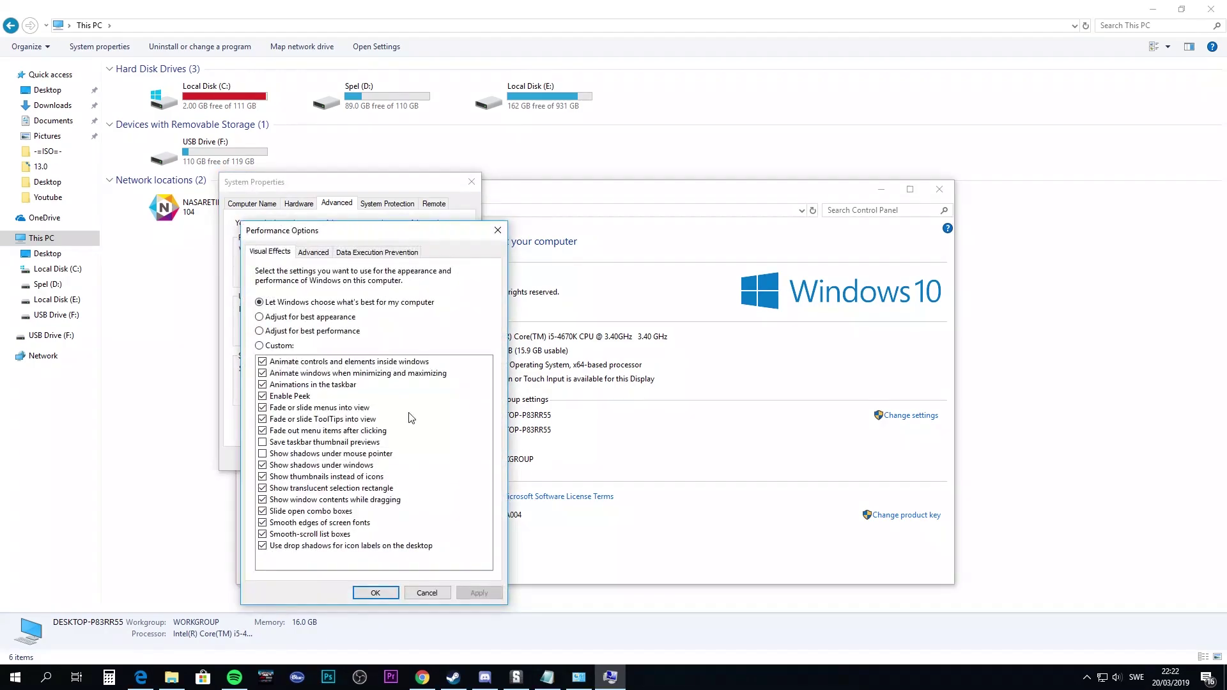
Step: Apply the visual effects option "Adjust for best performance" and close the system settings windows
{"action": "left_click", "coordinate": [262, 332]}
{"action": "left_click", "coordinate": [485, 597]}
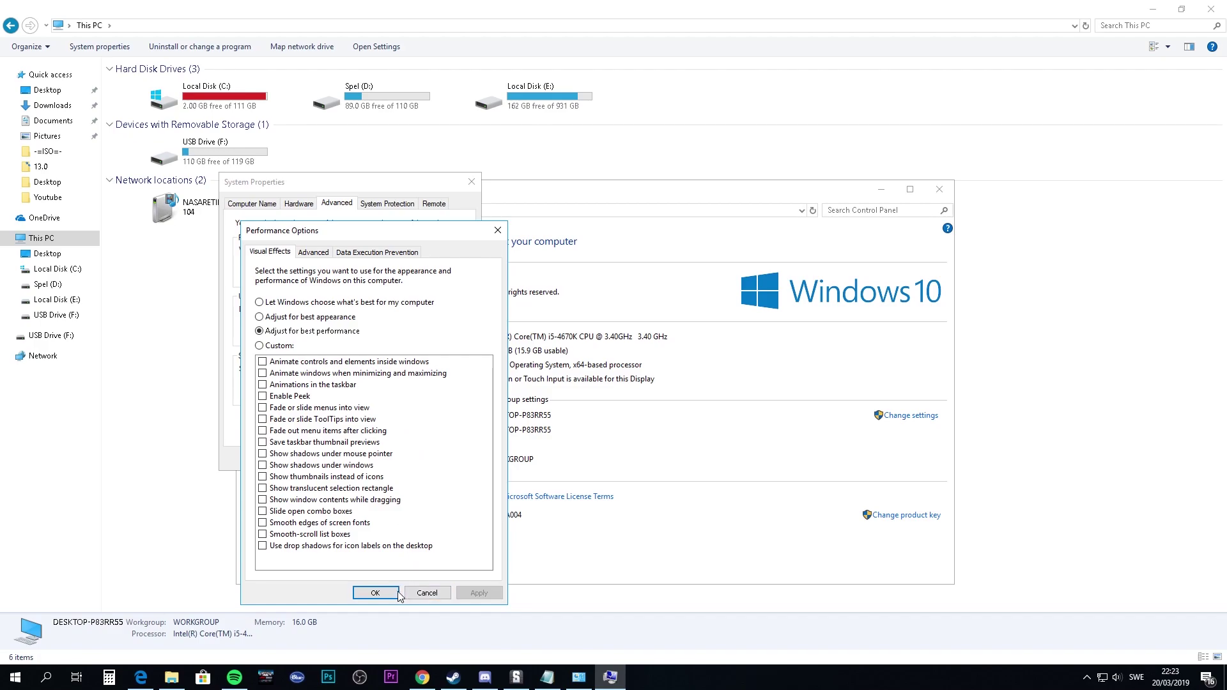
{"action": "left_click", "coordinate": [376, 593]}
{"action": "left_click", "coordinate": [471, 183]}
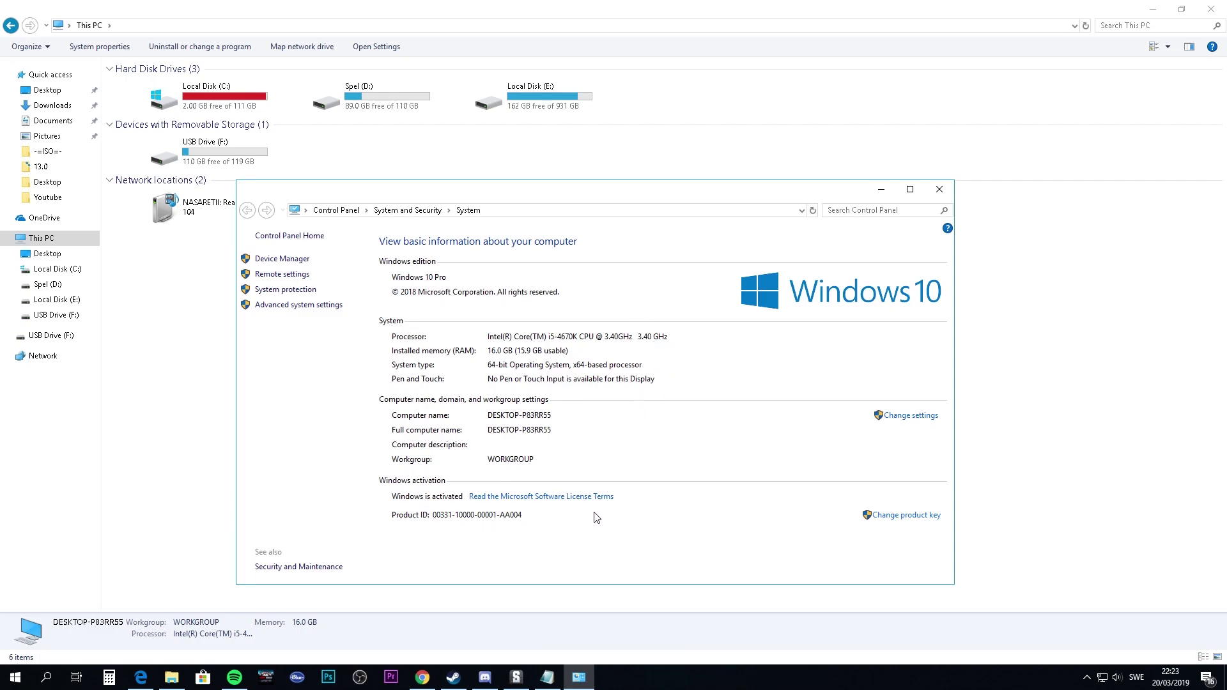
{"action": "left_click", "coordinate": [942, 193]}
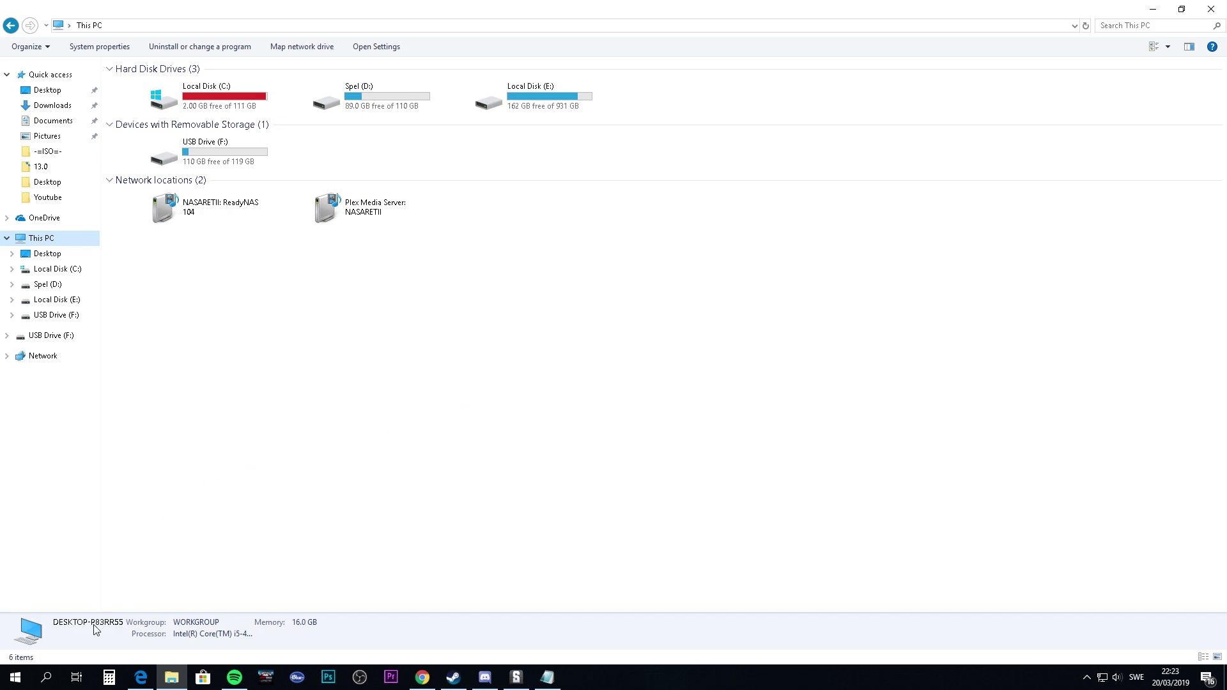
Step: Open the Windows temporary files folder by searching for %TEMP%
{"action": "left_click", "coordinate": [46, 676]}
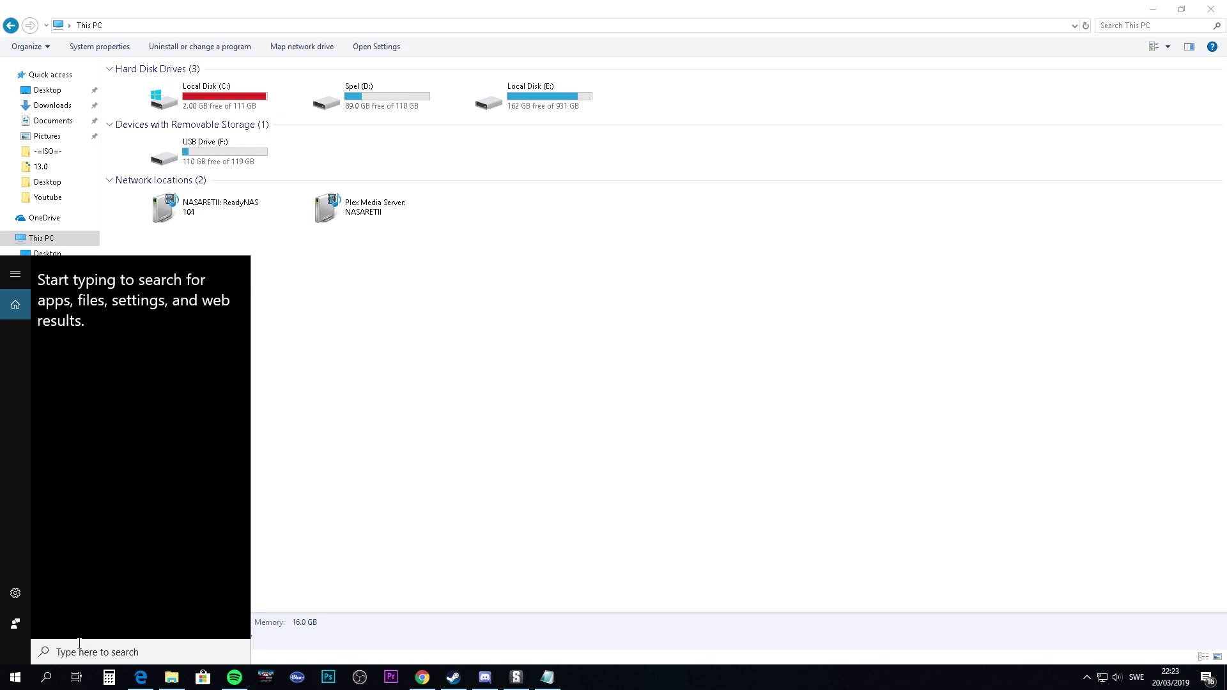
{"action": "type", "text": "&"}
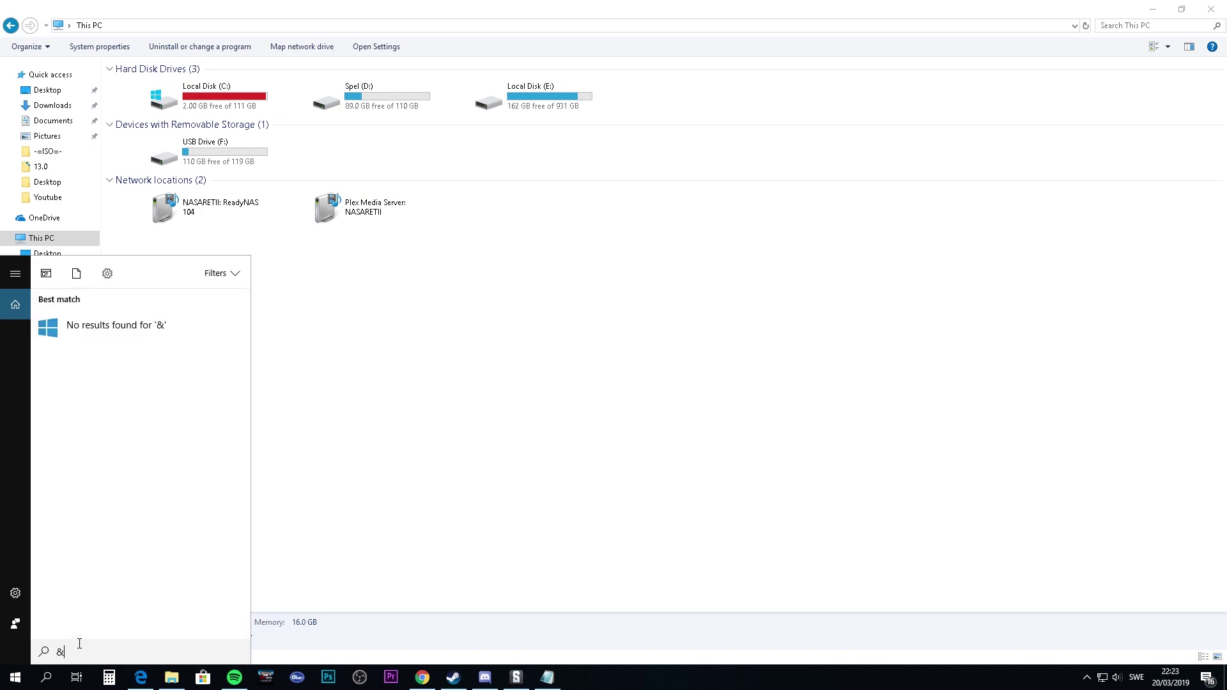
{"action": "key", "text": "BackSpace"}
{"action": "type", "text": "%TE"}
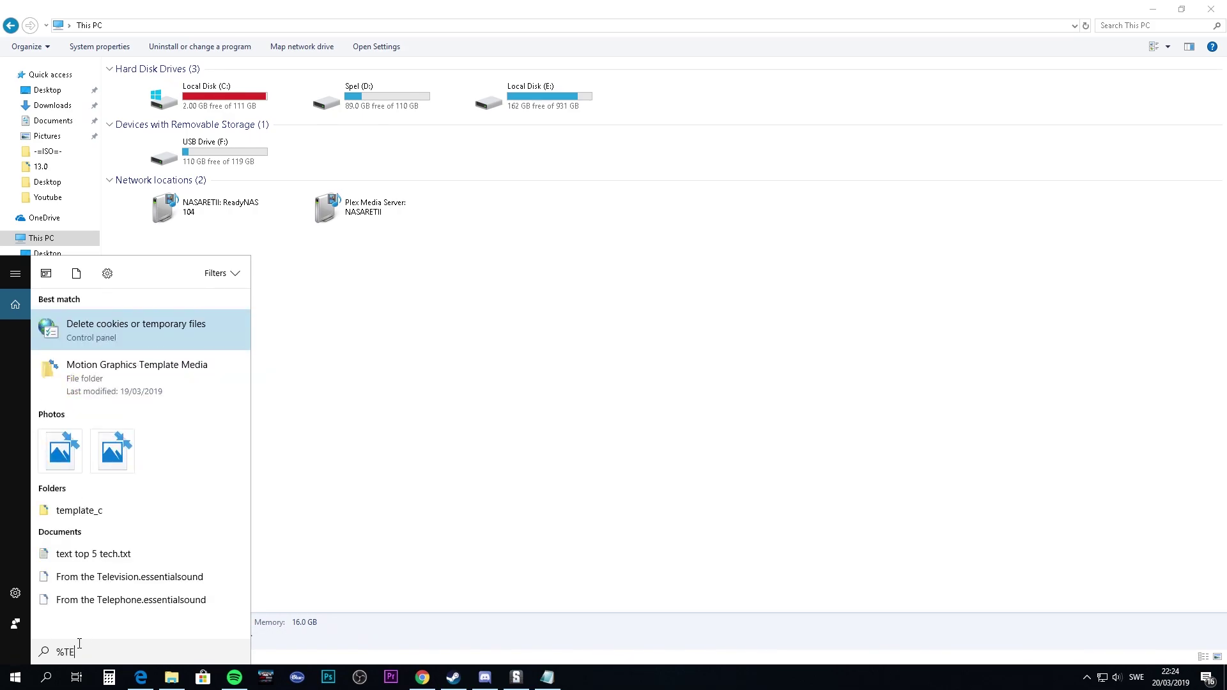
{"action": "type", "text": "MP%"}
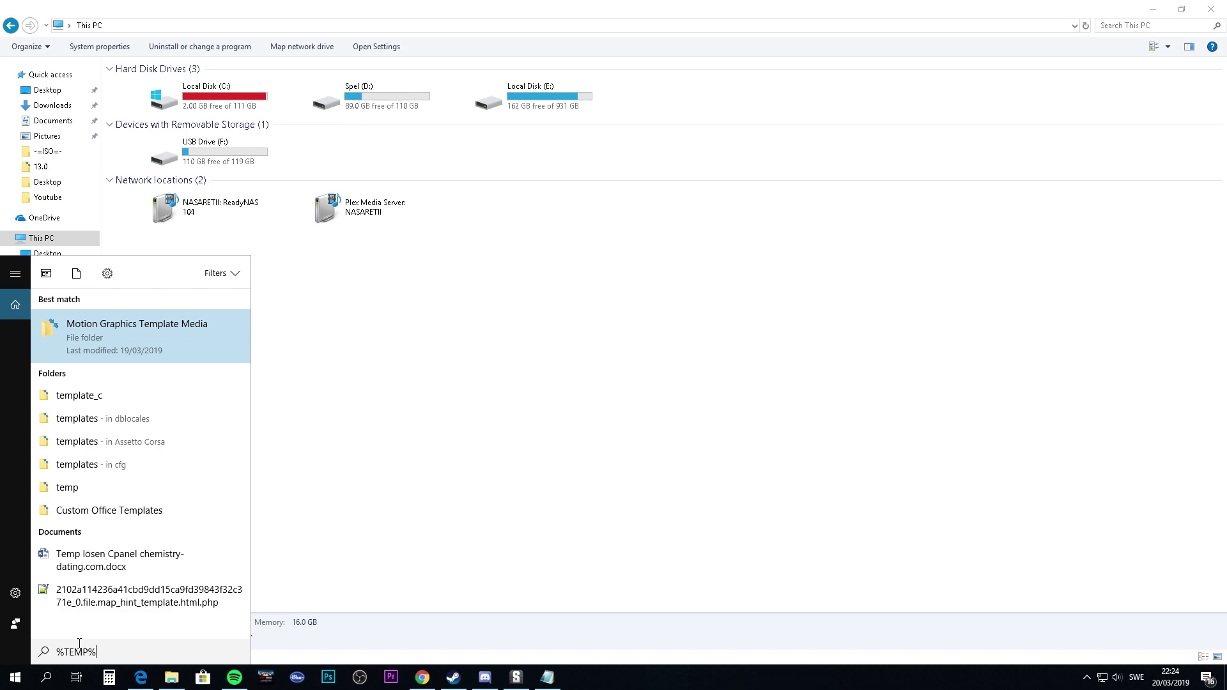
{"action": "key", "text": "Return"}
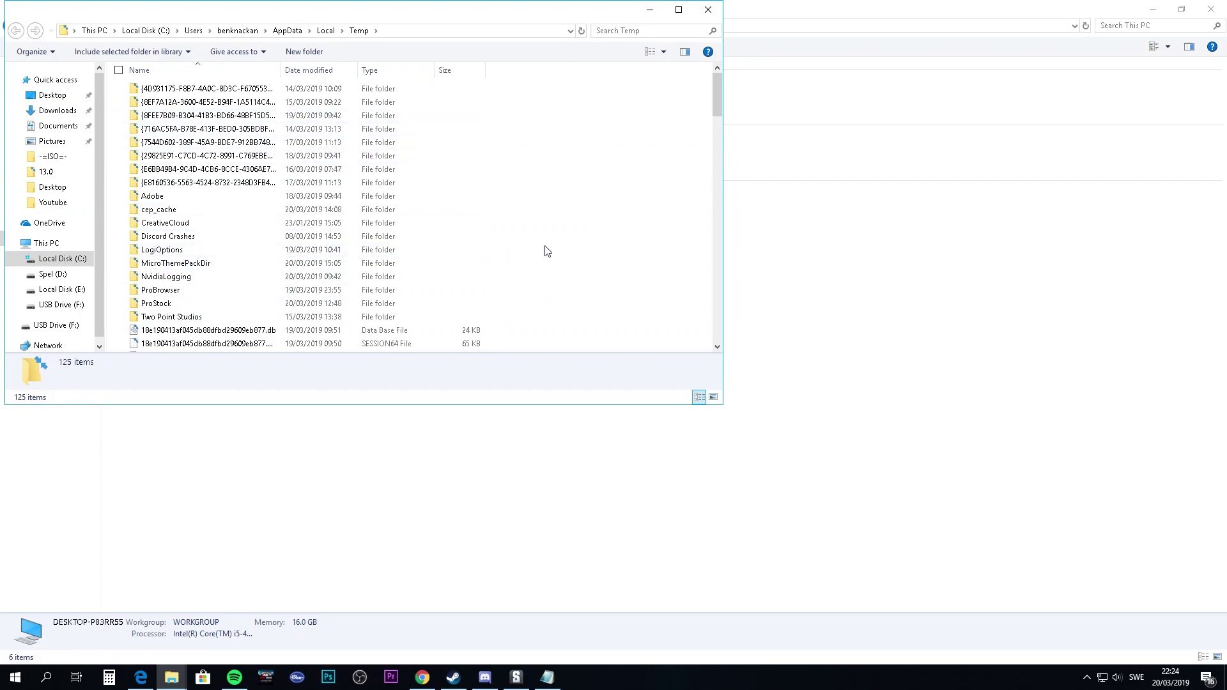
Step: Delete all files and folders in the Temp folder, skipping the items in use, and close the folder
{"action": "key", "text": "ctrl+a"}
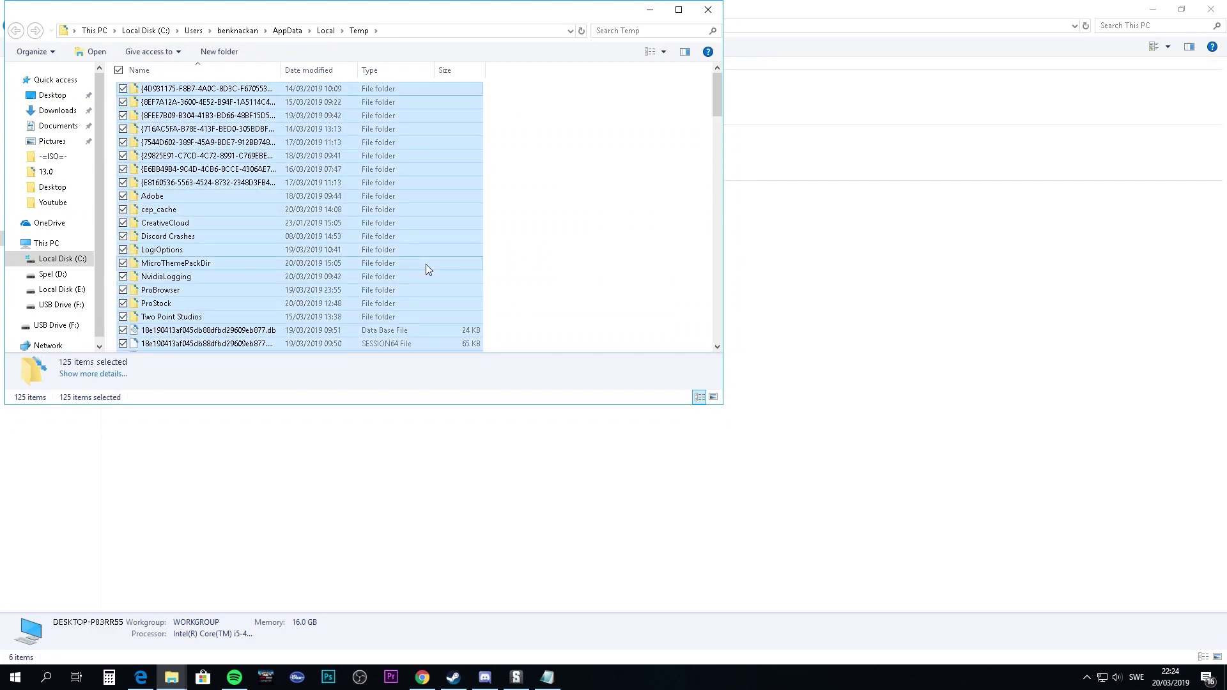
{"action": "key", "text": "Delete"}
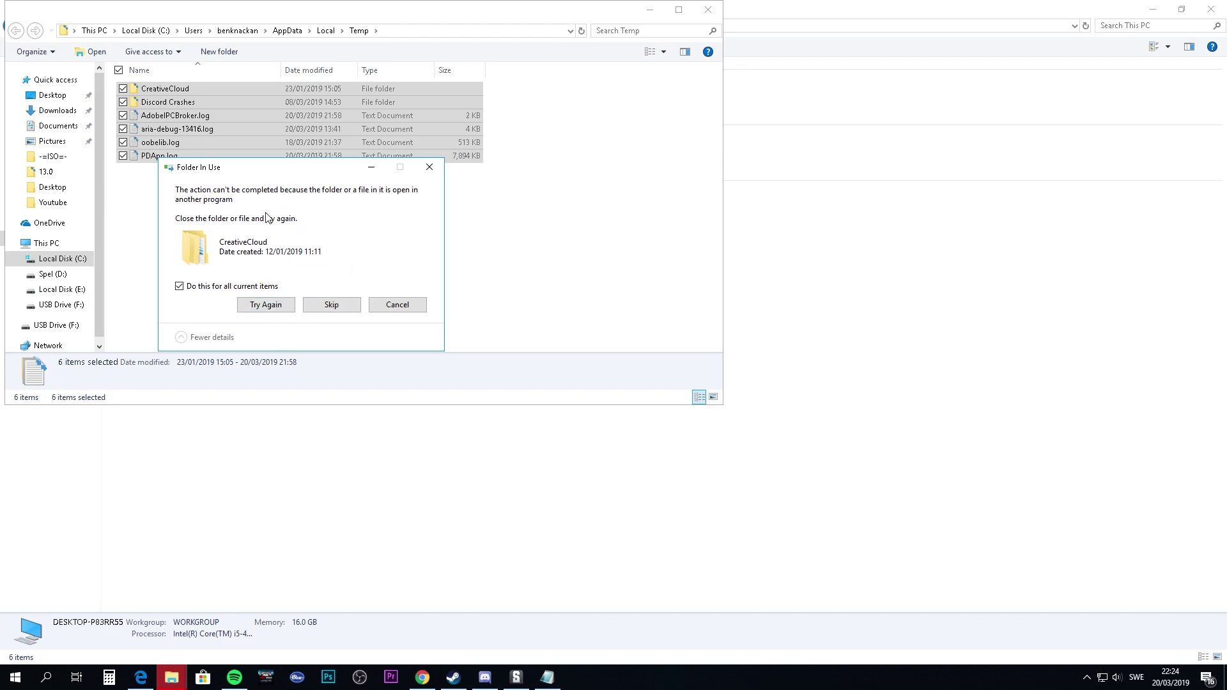
{"action": "left_click", "coordinate": [272, 306]}
{"action": "left_click", "coordinate": [332, 305]}
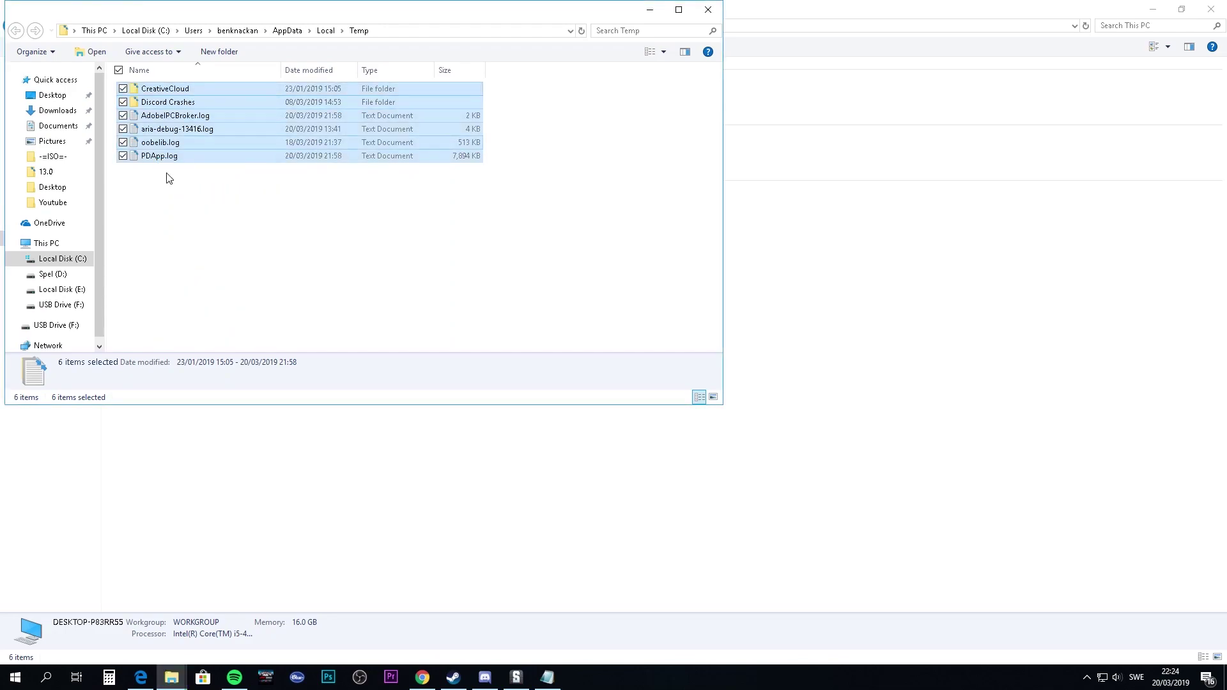
{"action": "left_click", "coordinate": [708, 10]}
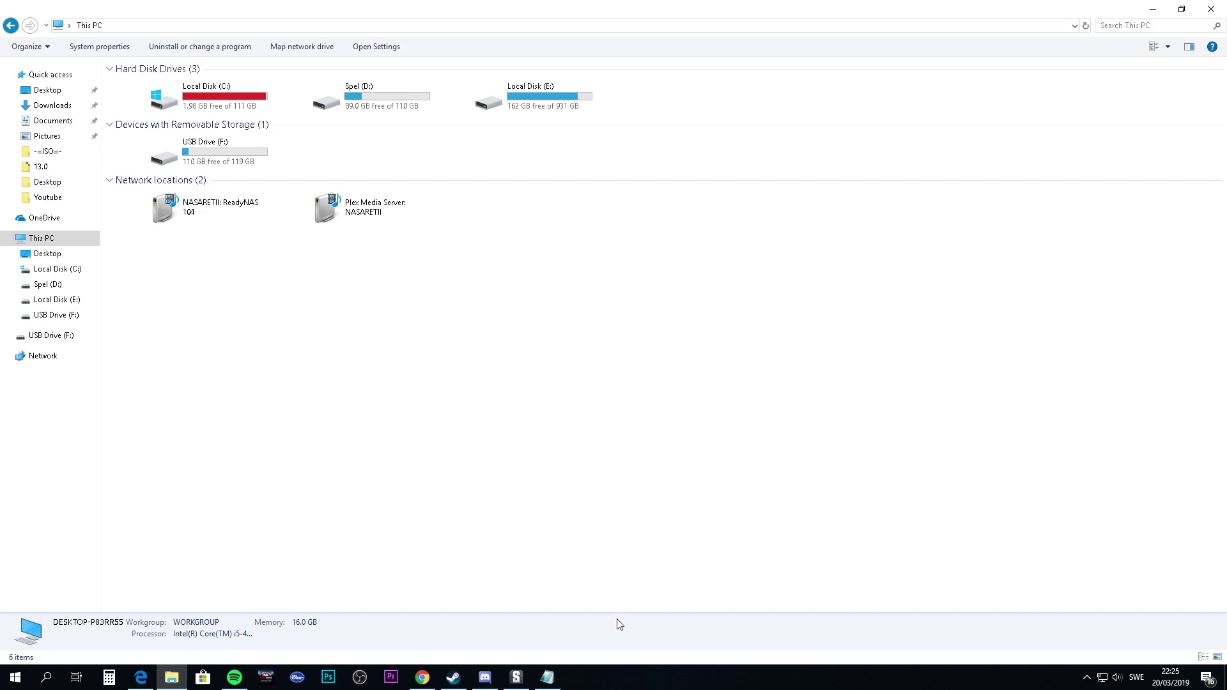
Step: Open Task Manager and compare the running processes sorted by CPU usage and by memory usage
{"action": "right_click", "coordinate": [623, 683]}
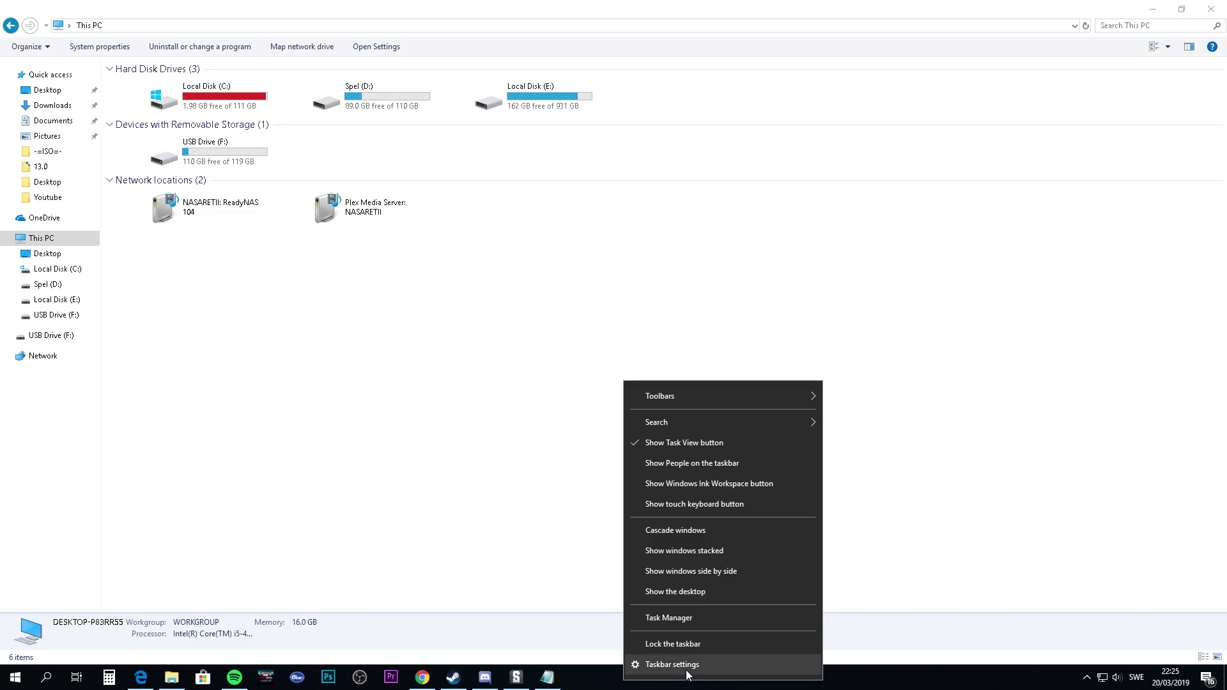
{"action": "left_click", "coordinate": [677, 619]}
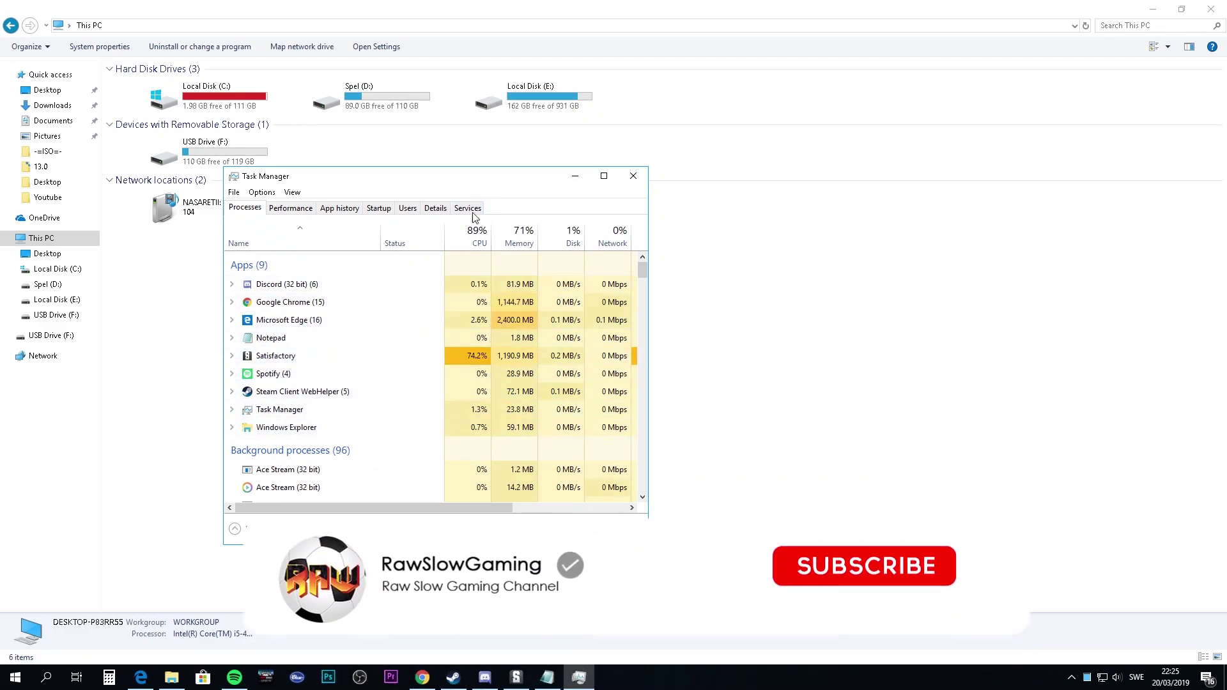
{"action": "left_click", "coordinate": [477, 238]}
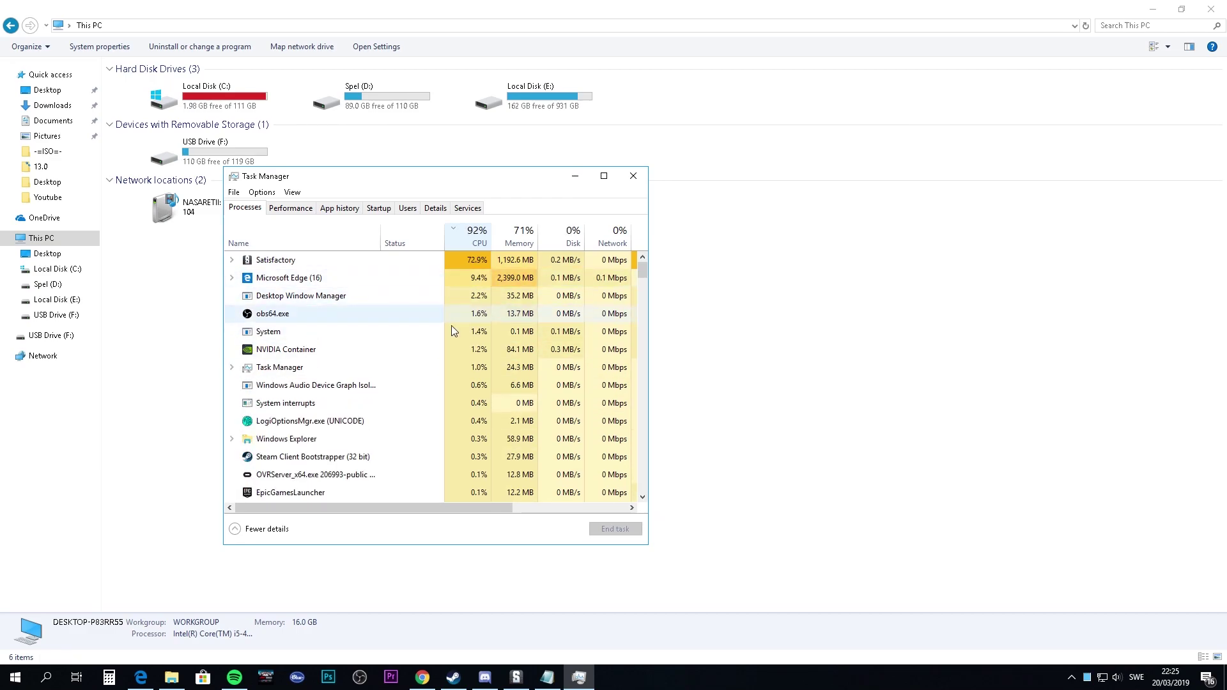
{"action": "left_click", "coordinate": [518, 237]}
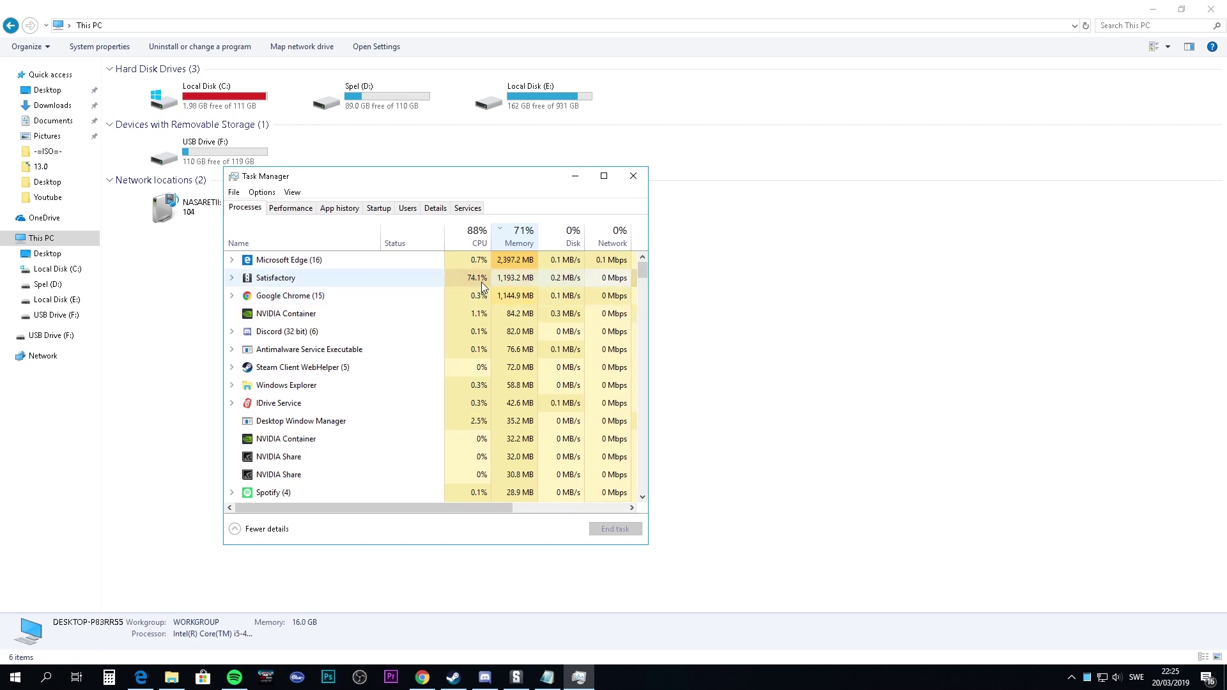
{"action": "left_click", "coordinate": [471, 240]}
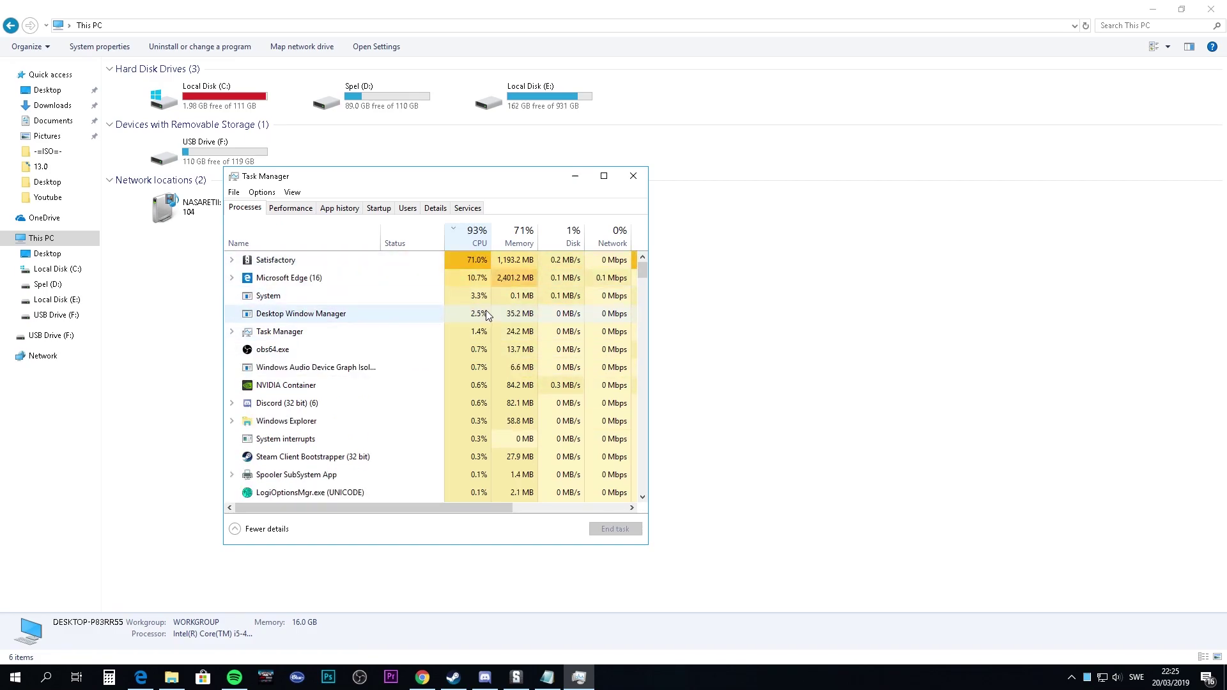
Step: Go from the running Satisfactory process to its entry in the detailed process list
{"action": "left_click", "coordinate": [279, 262]}
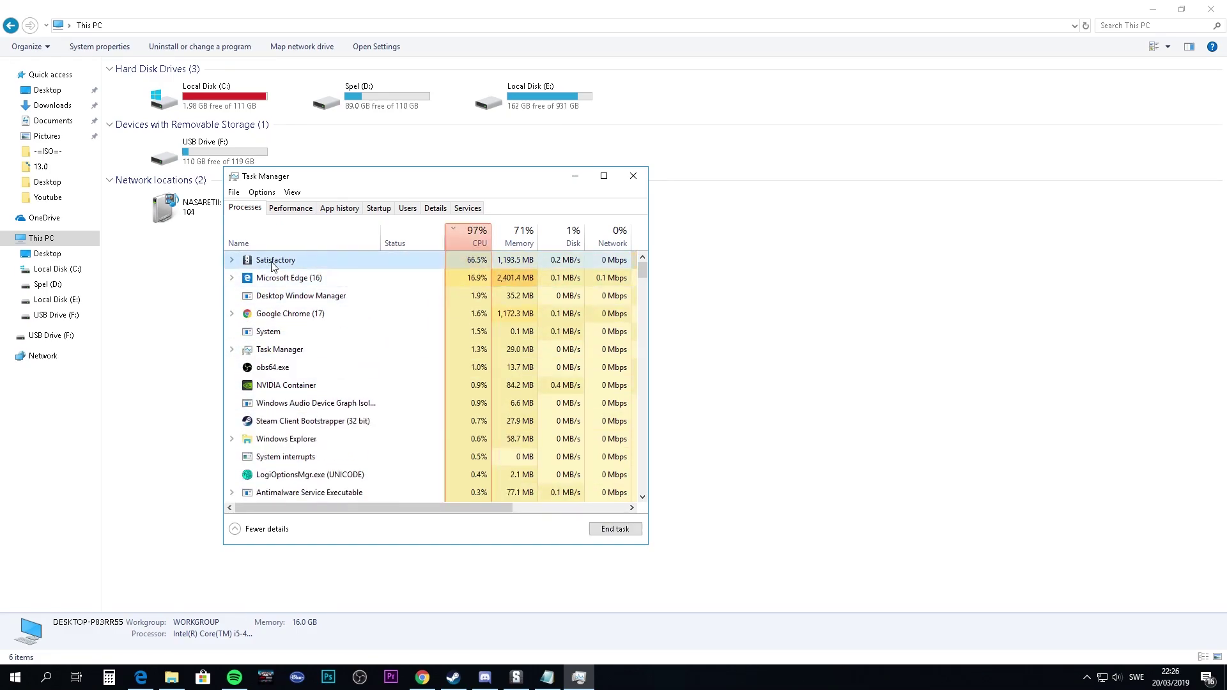
{"action": "right_click", "coordinate": [284, 264]}
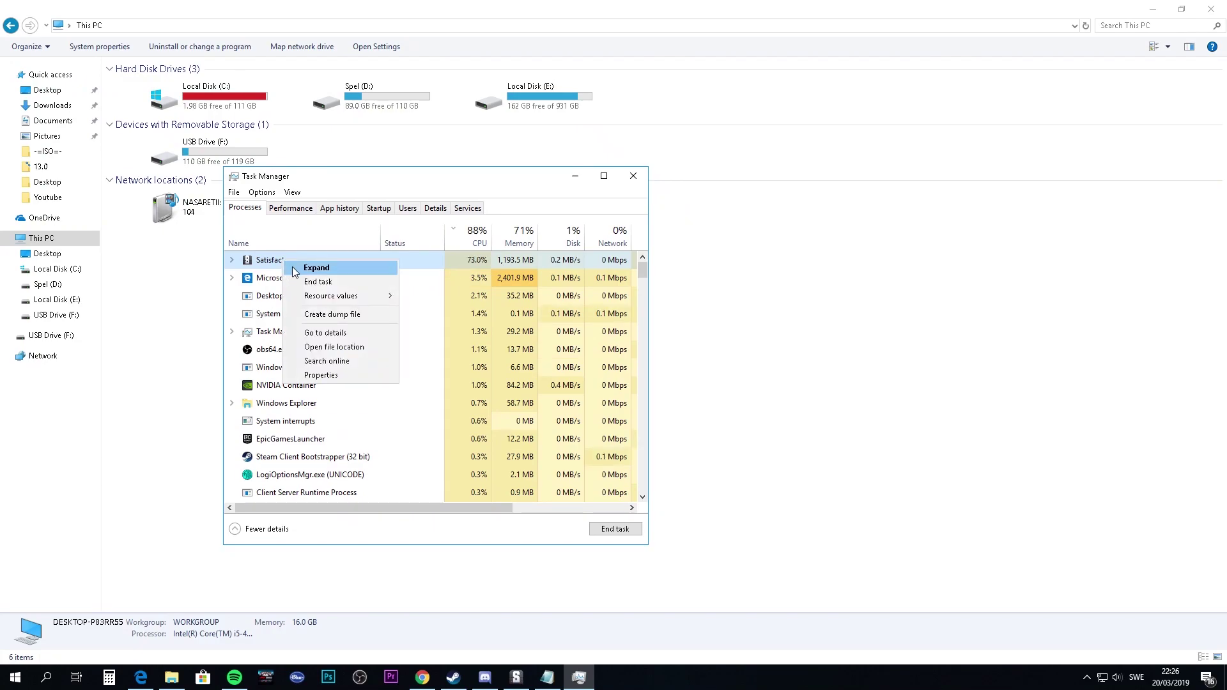
{"action": "left_click", "coordinate": [348, 337]}
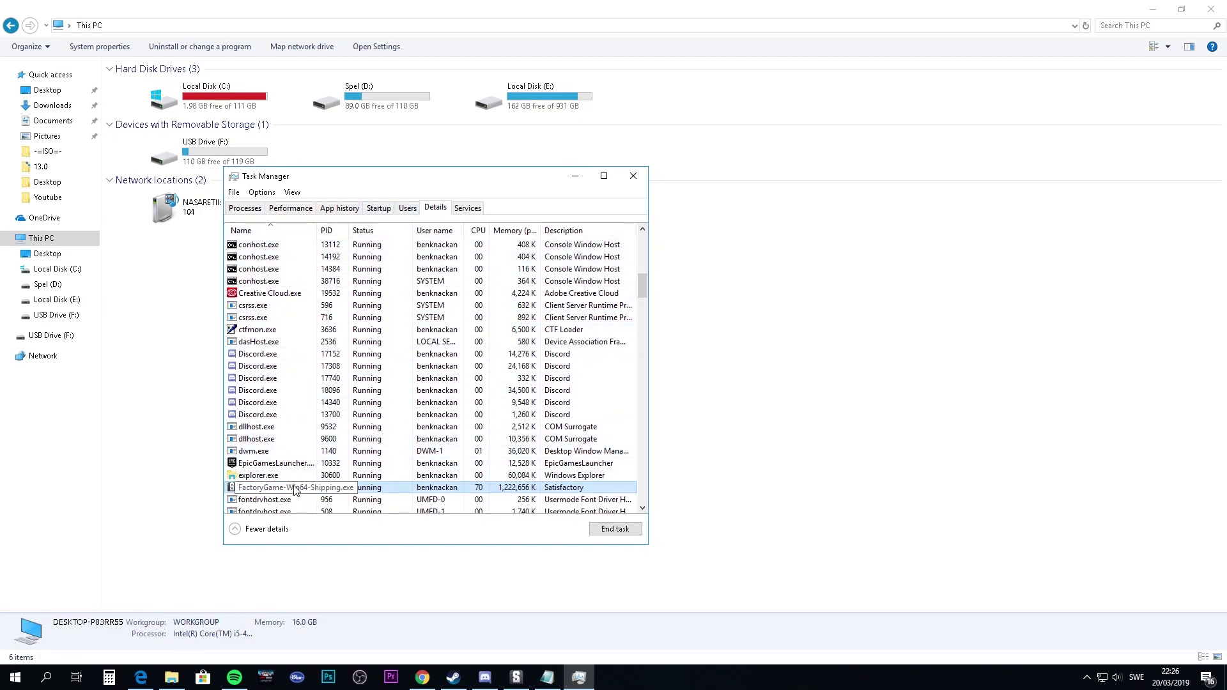
Step: Set the priority of the FactoryGame-Win64-Shipping.exe process to High and return to the overview of running processes
{"action": "right_click", "coordinate": [241, 489]}
{"action": "right_click", "coordinate": [244, 463]}
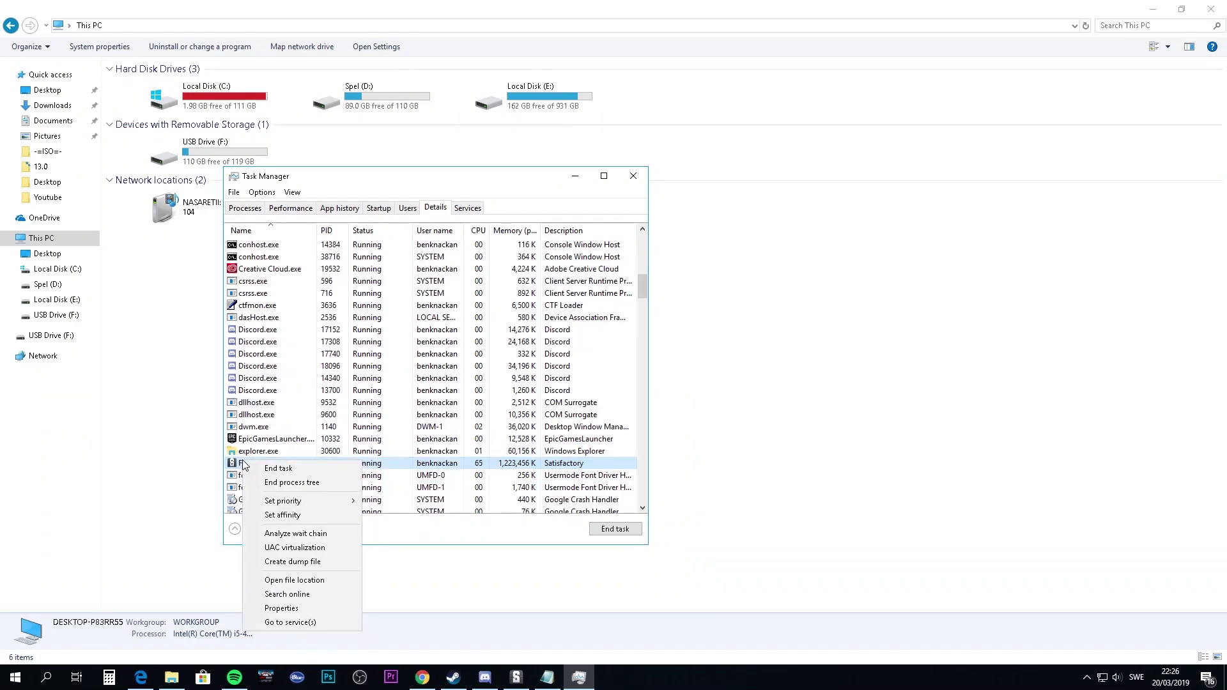
{"action": "left_click", "coordinate": [392, 466]}
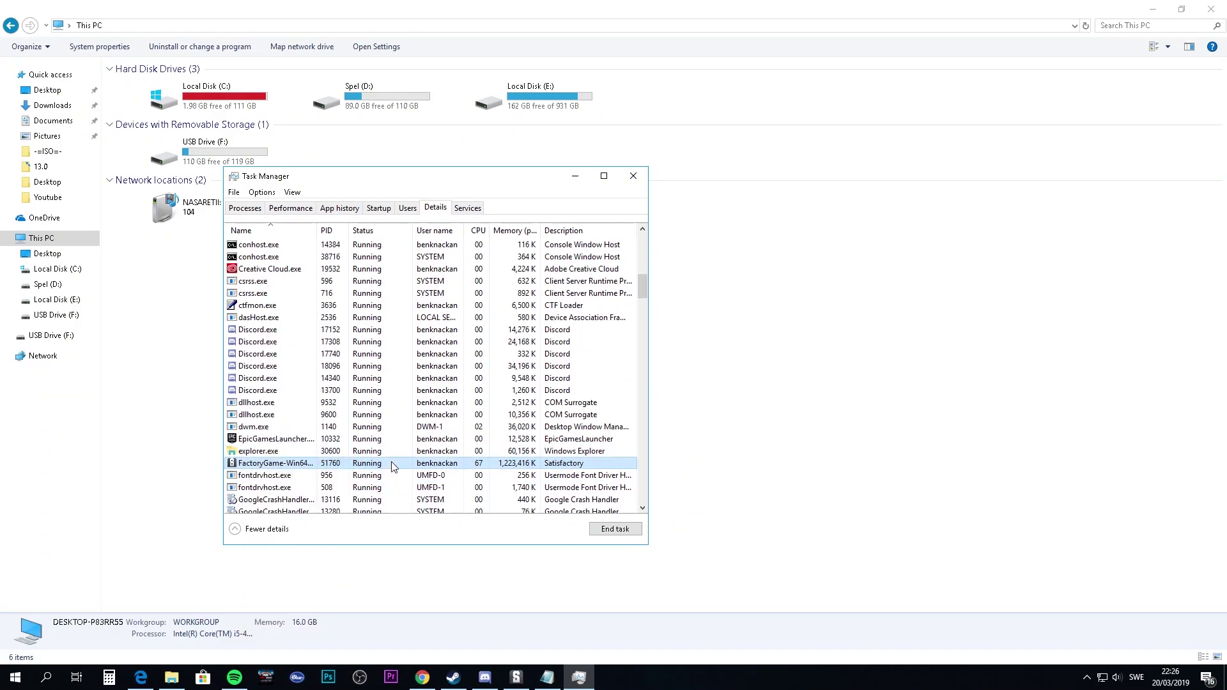
{"action": "right_click", "coordinate": [299, 465]}
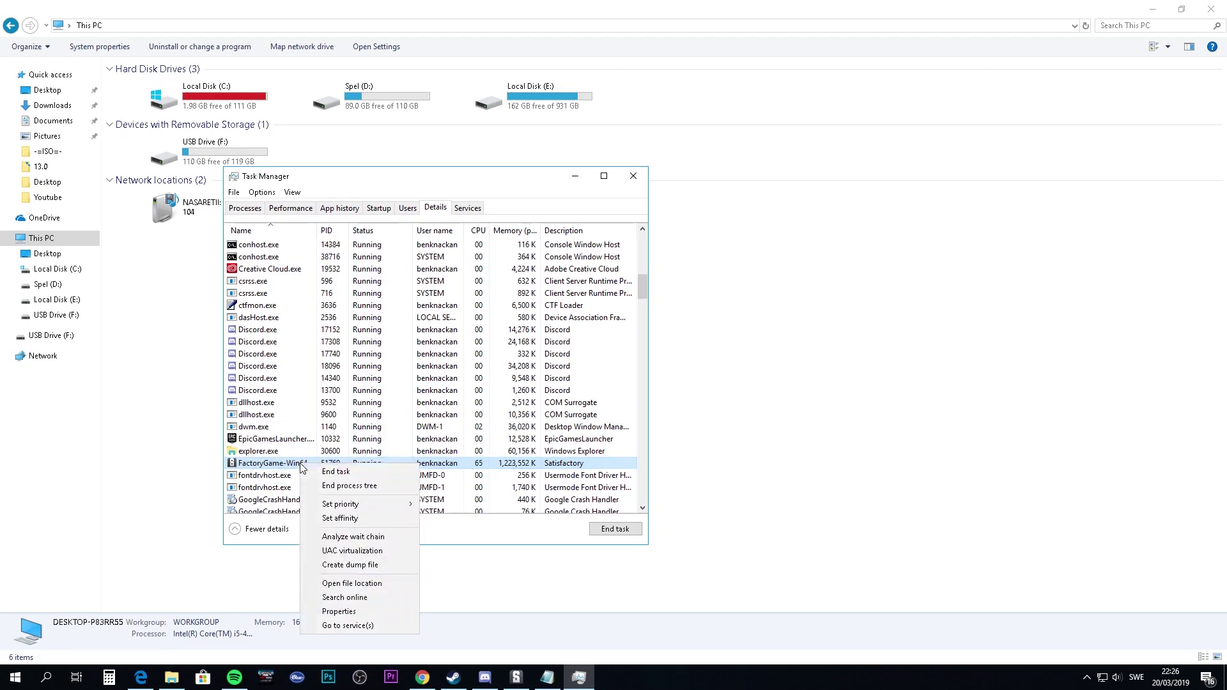
{"action": "mouse_move", "coordinate": [396, 509]}
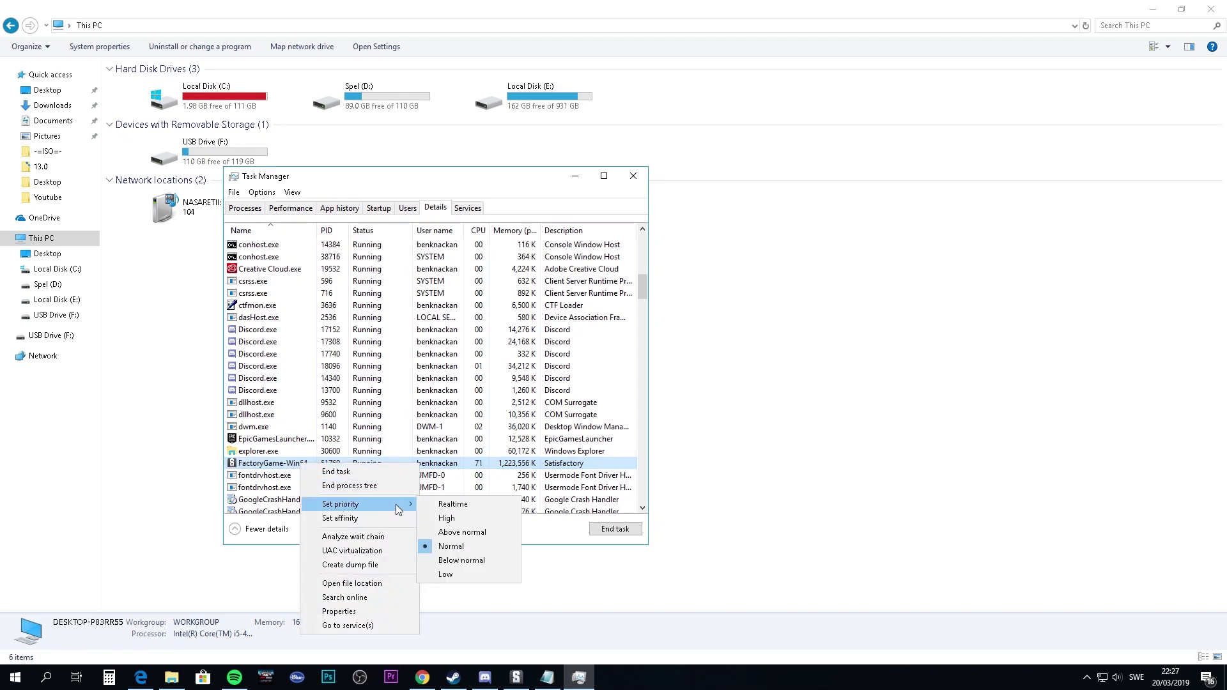
{"action": "left_click", "coordinate": [459, 518]}
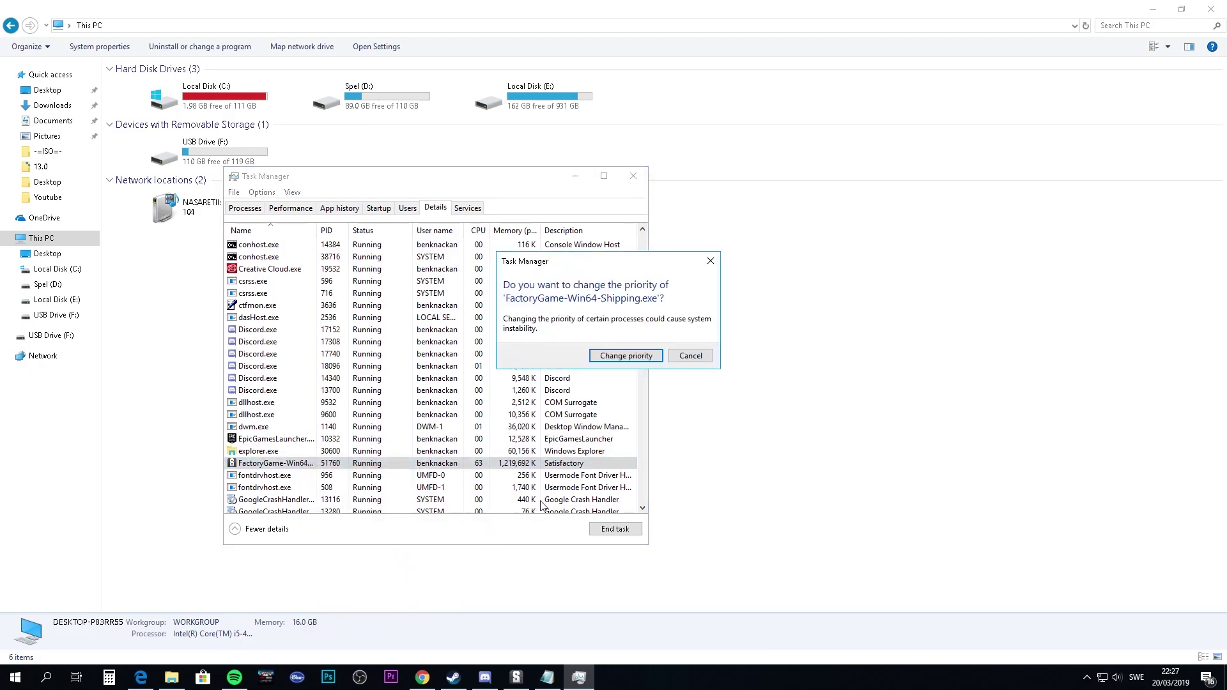
{"action": "left_click", "coordinate": [626, 360]}
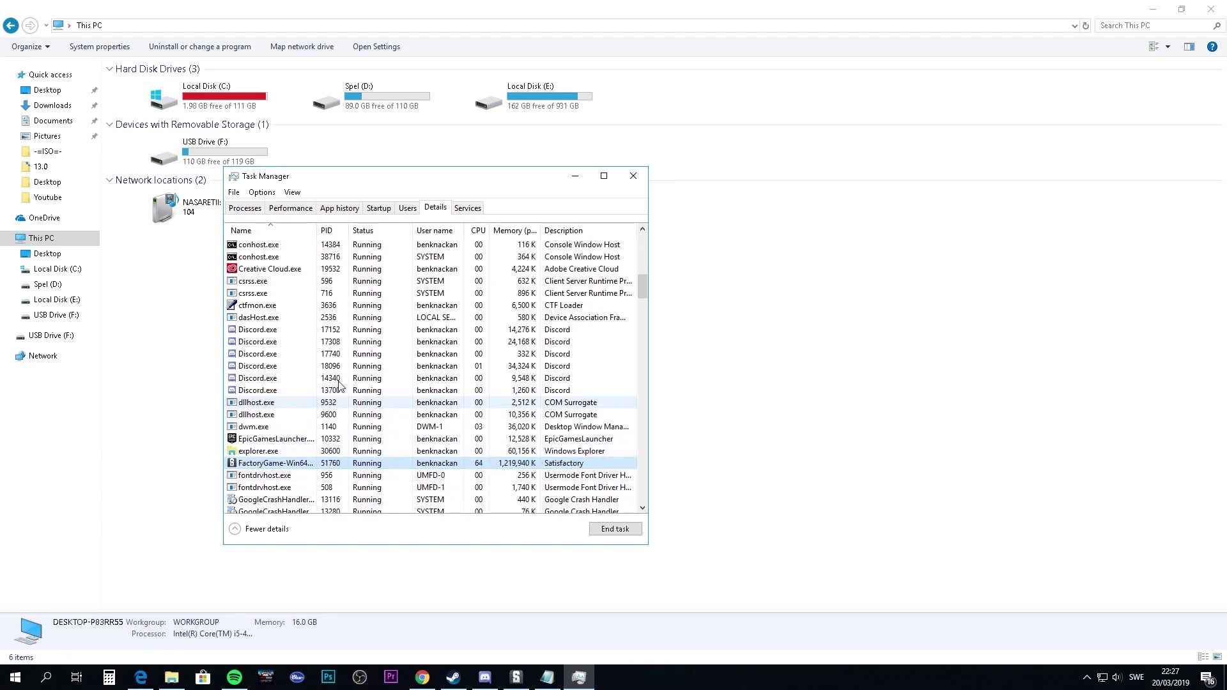
{"action": "left_click", "coordinate": [245, 208]}
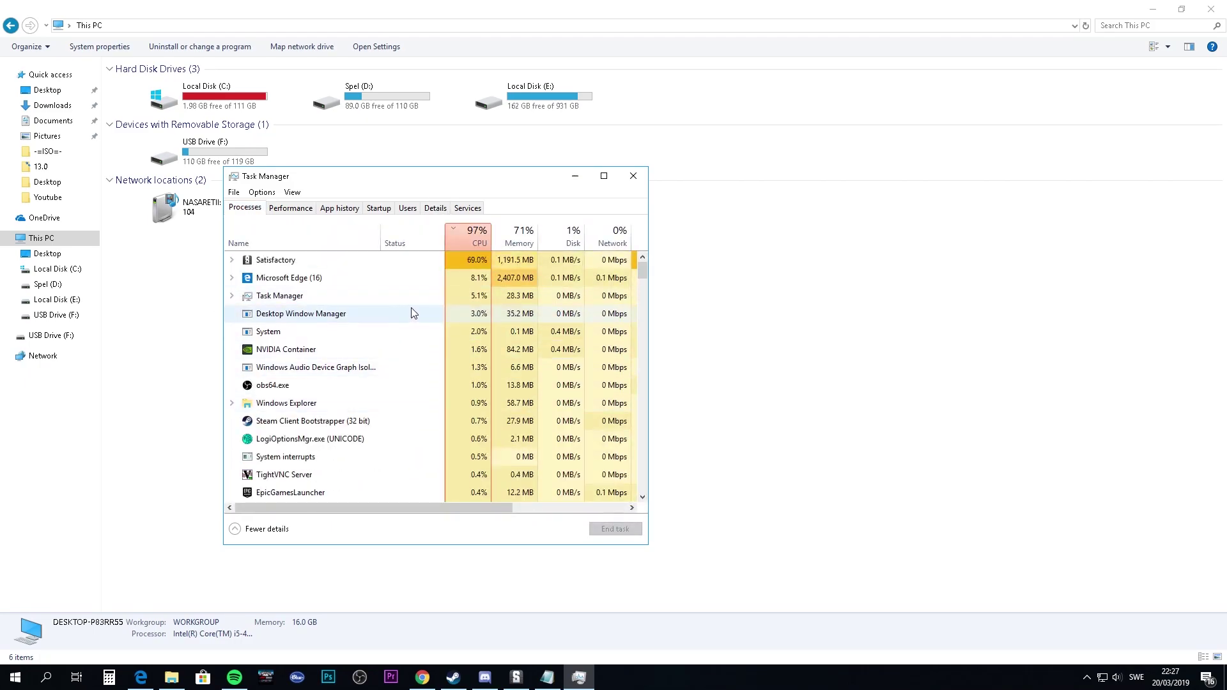